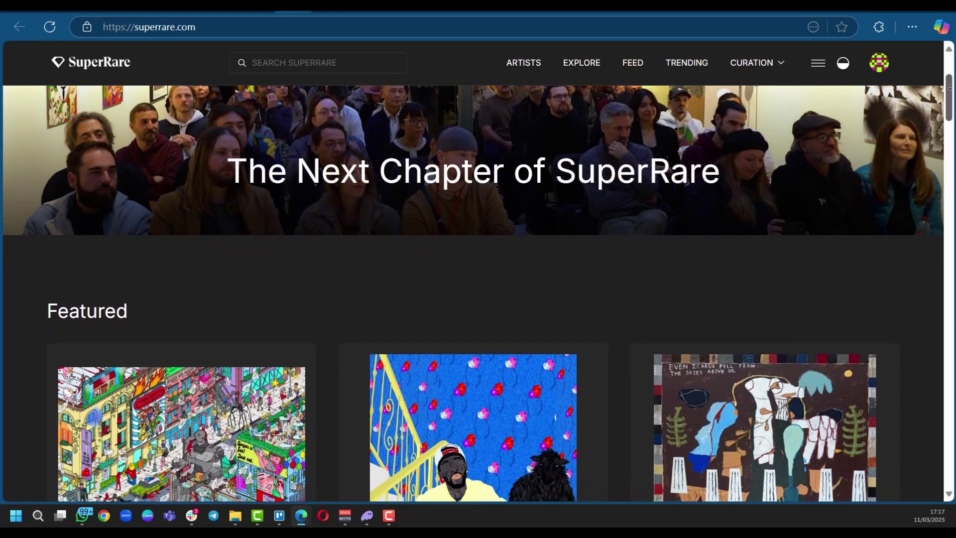
# Scroll down to the Featured artworks with 1.000Ξ and 5.000Ξ reserves and a 2.000Ξ list price.
pyautogui.scroll(-1, 473, 299)
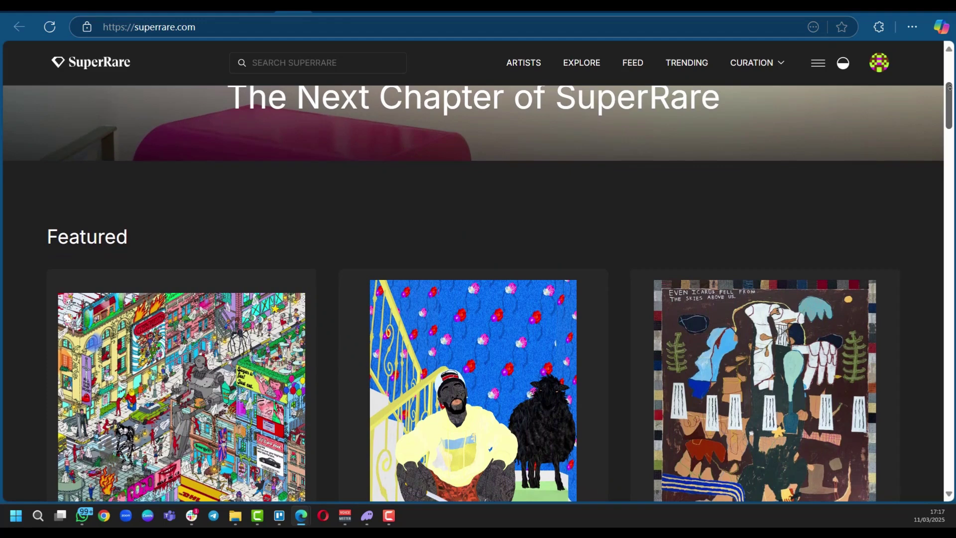
pyautogui.scroll(-2, 473, 299)
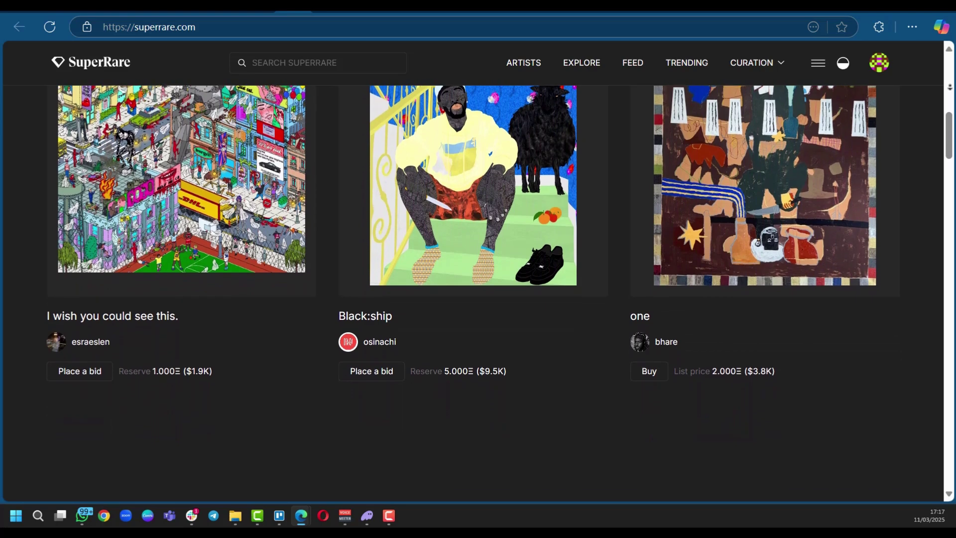
# Scroll down to the I LOVE NFTS, ALT COIN SZN and BULL MARKET VACANCY cards at 1.000Ξ reserve.
pyautogui.scroll(-1, 473, 294)
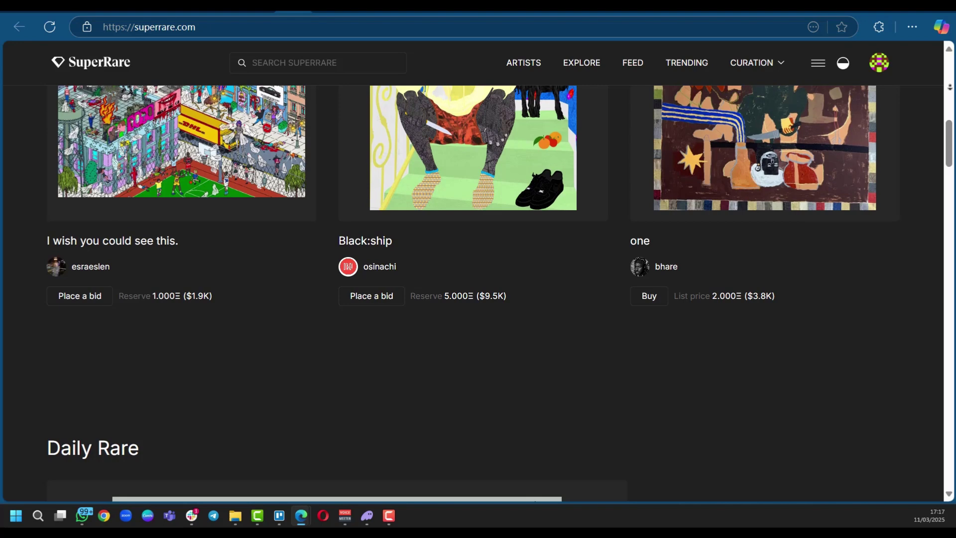
pyautogui.scroll(-1, 473, 294)
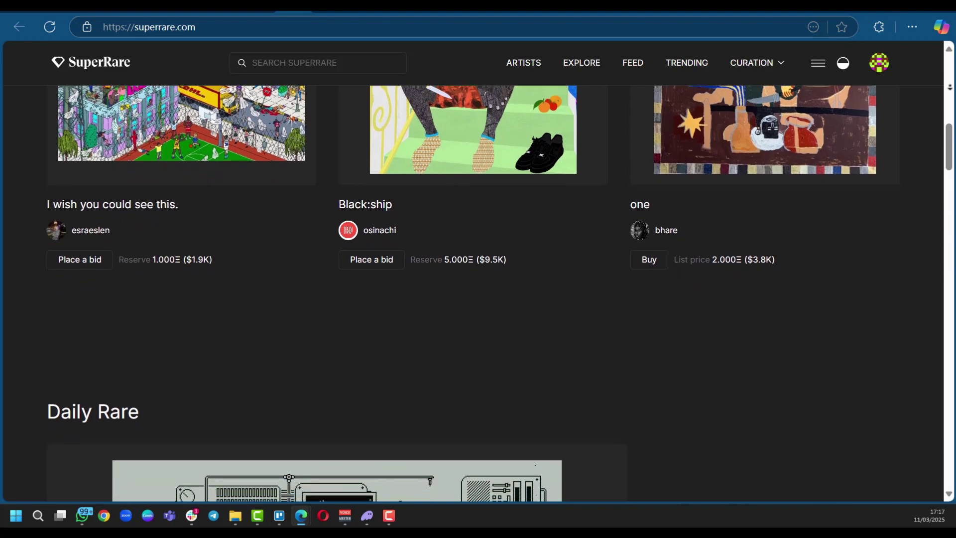
pyautogui.scroll(-1, 473, 294)
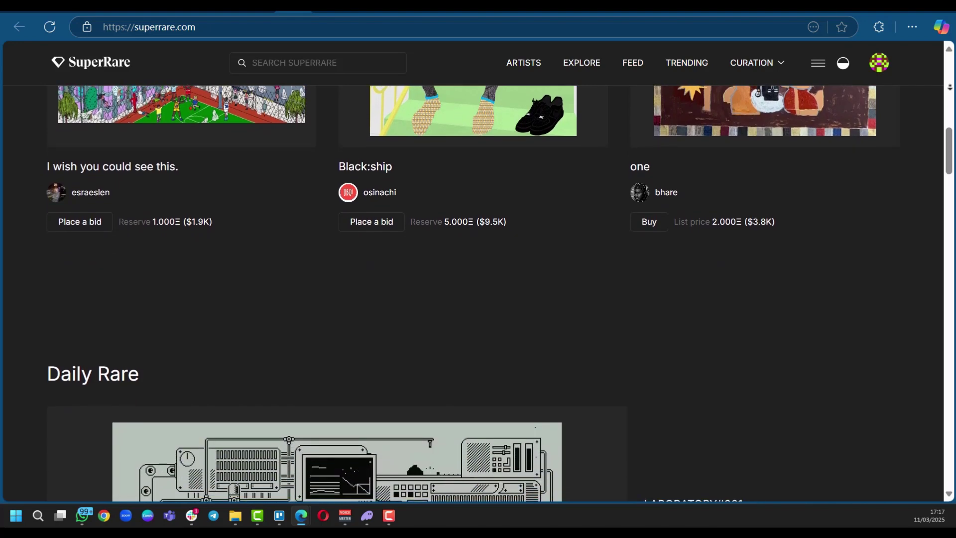
pyautogui.scroll(-4, 473, 293)
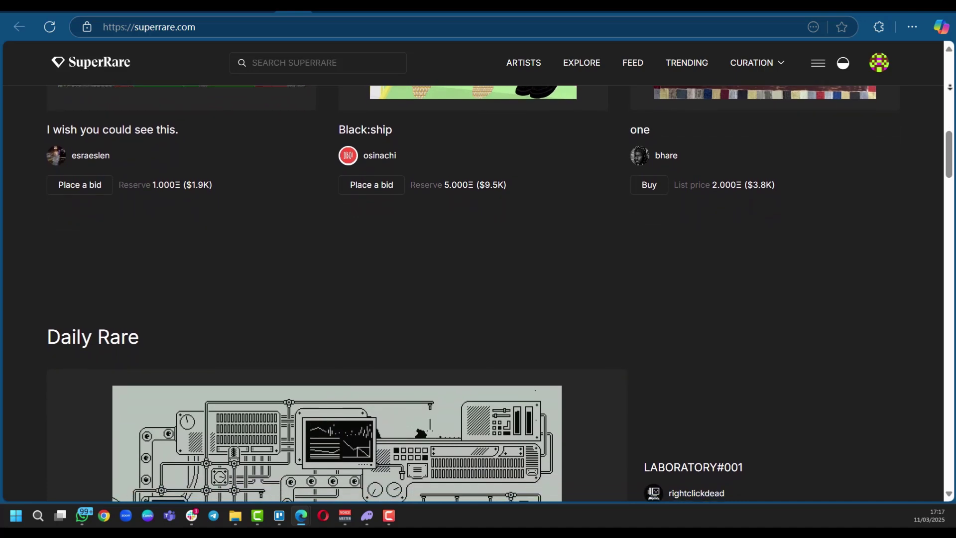
pyautogui.scroll(-4, 473, 293)
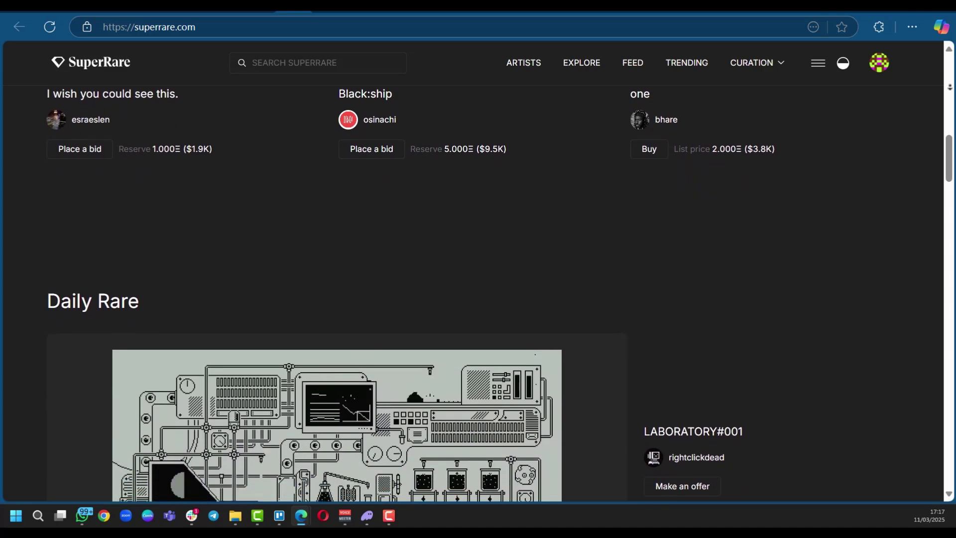
pyautogui.scroll(-4, 473, 294)
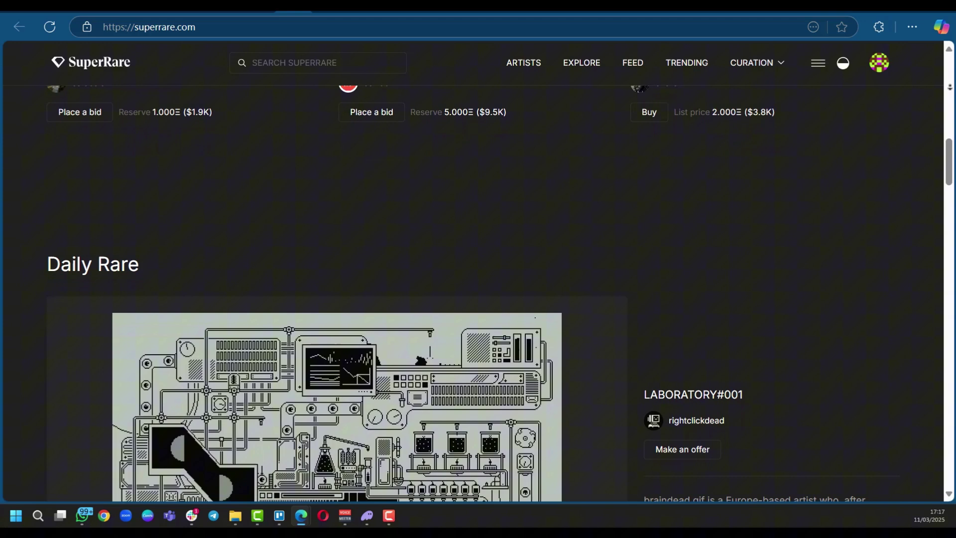
pyautogui.scroll(-4, 473, 293)
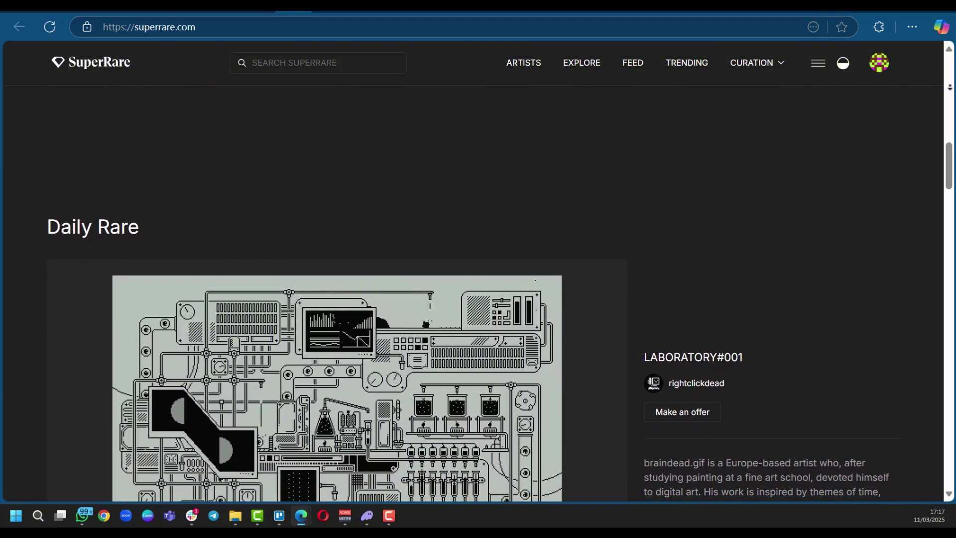
pyautogui.scroll(-4, 473, 293)
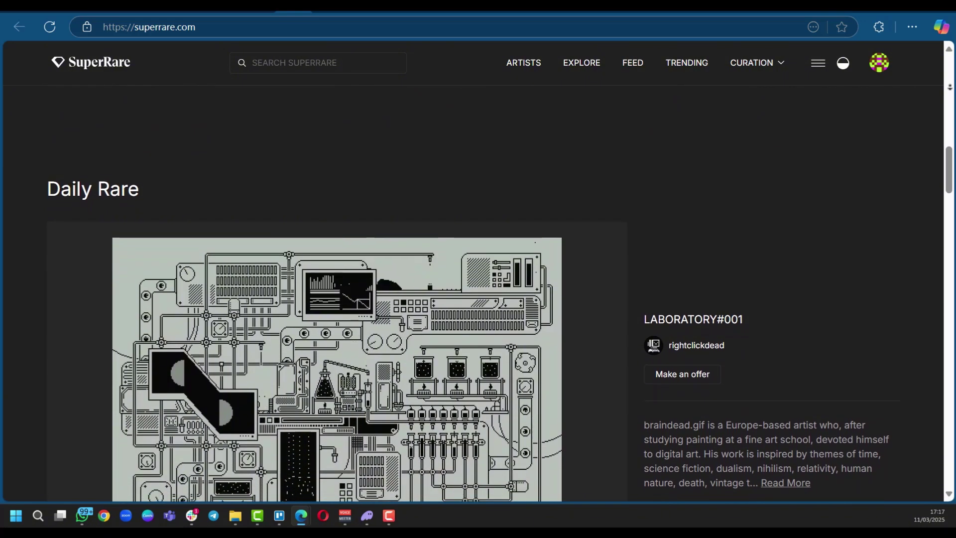
pyautogui.scroll(-4, 473, 294)
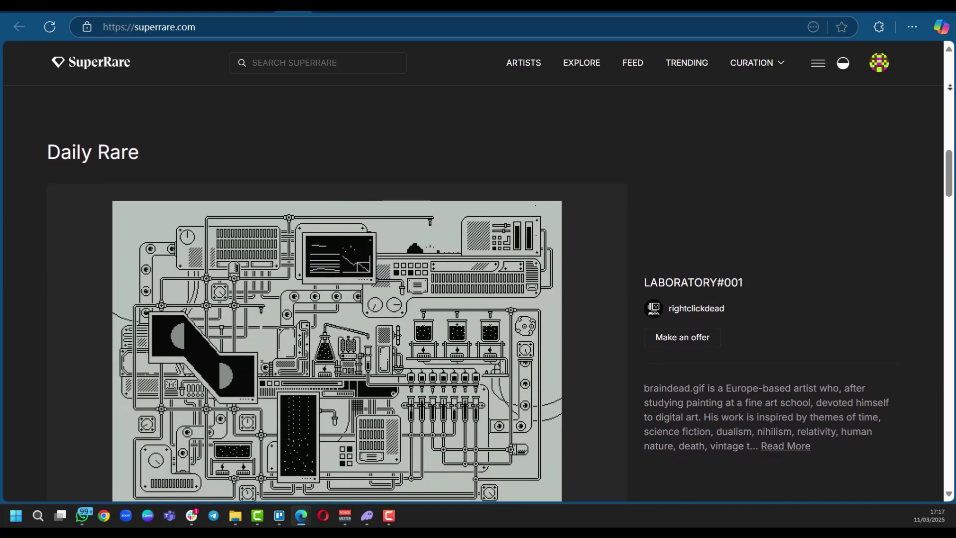
pyautogui.scroll(-4, 473, 294)
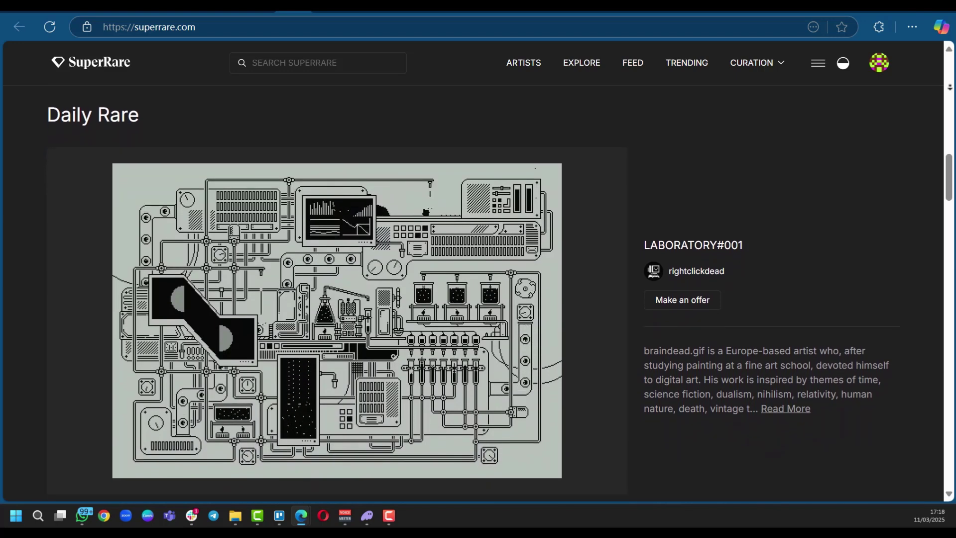
pyautogui.scroll(-4, 473, 294)
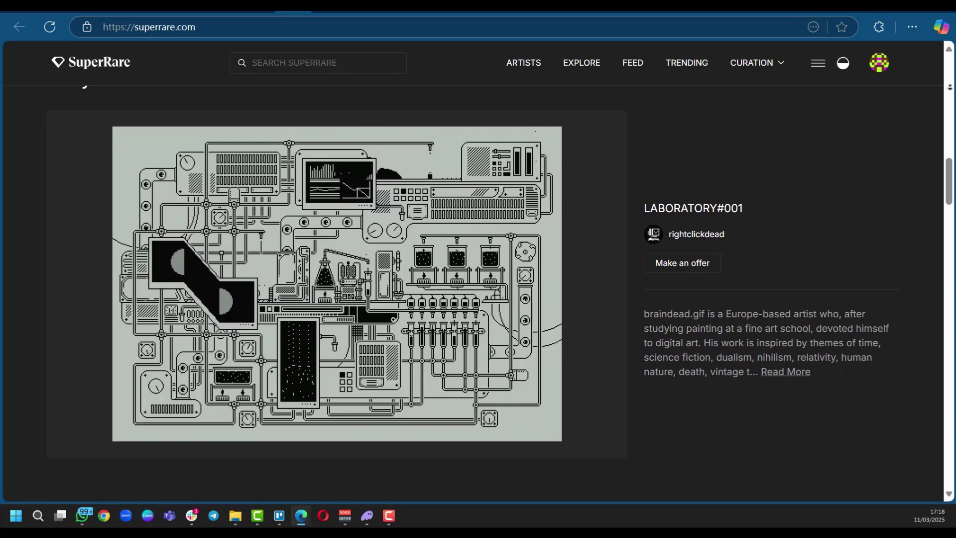
pyautogui.scroll(-4, 473, 294)
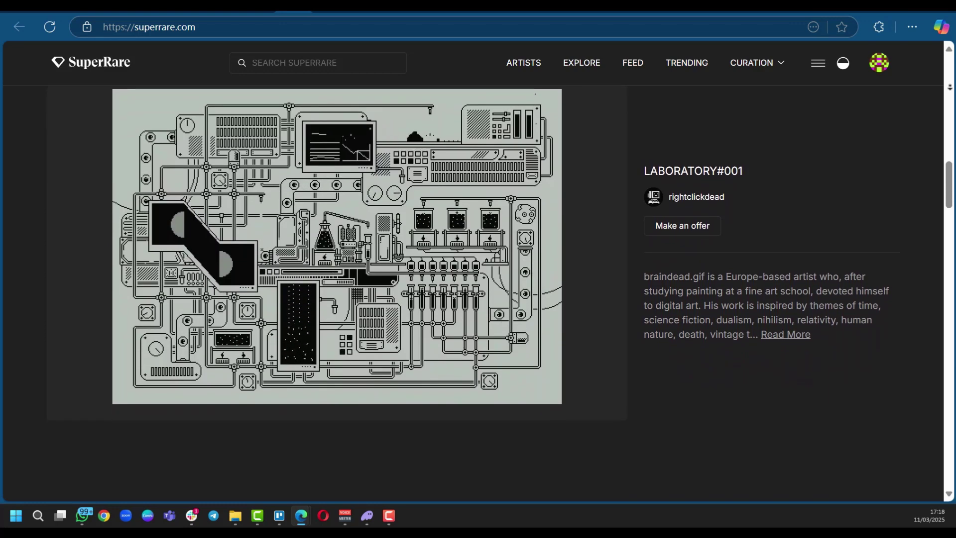
pyautogui.scroll(-4, 473, 294)
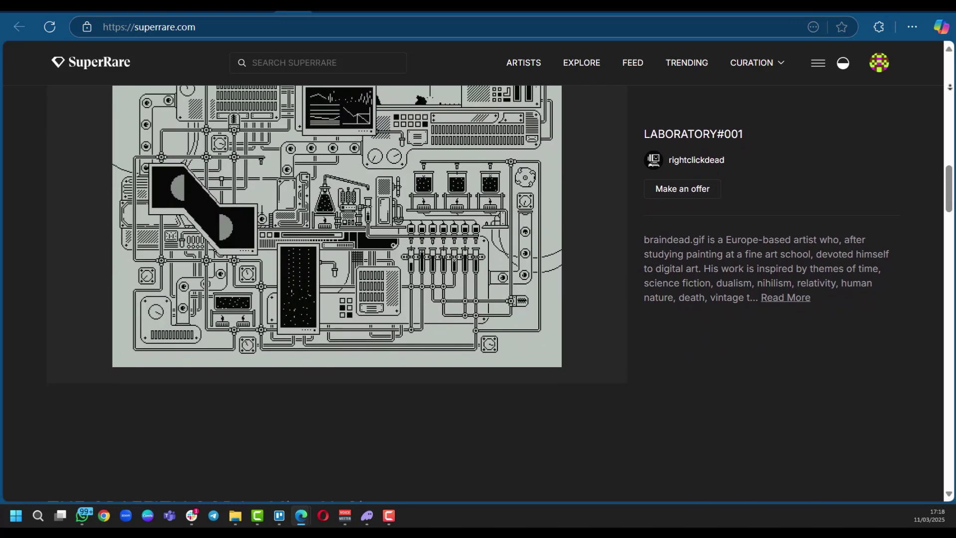
pyautogui.scroll(-4, 473, 294)
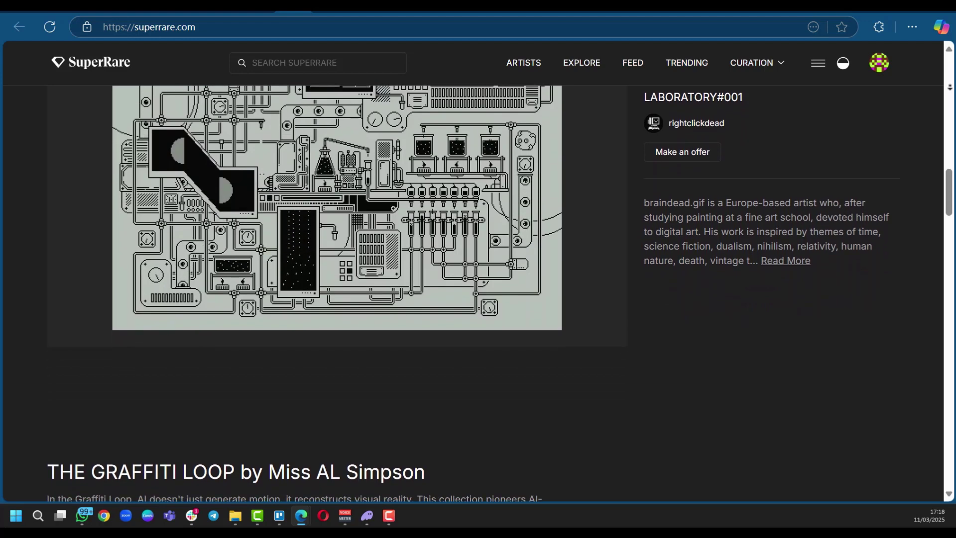
pyautogui.scroll(-4, 473, 294)
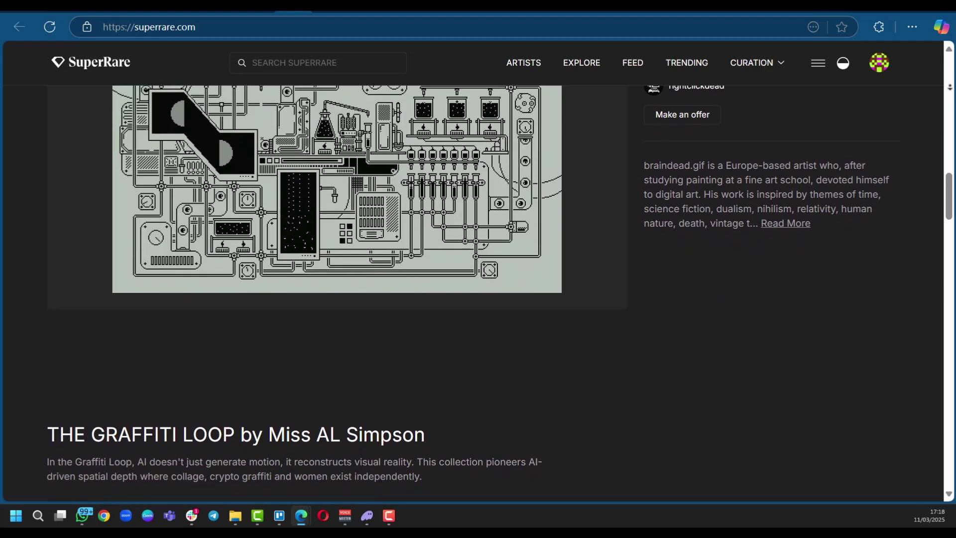
pyautogui.scroll(-4, 473, 294)
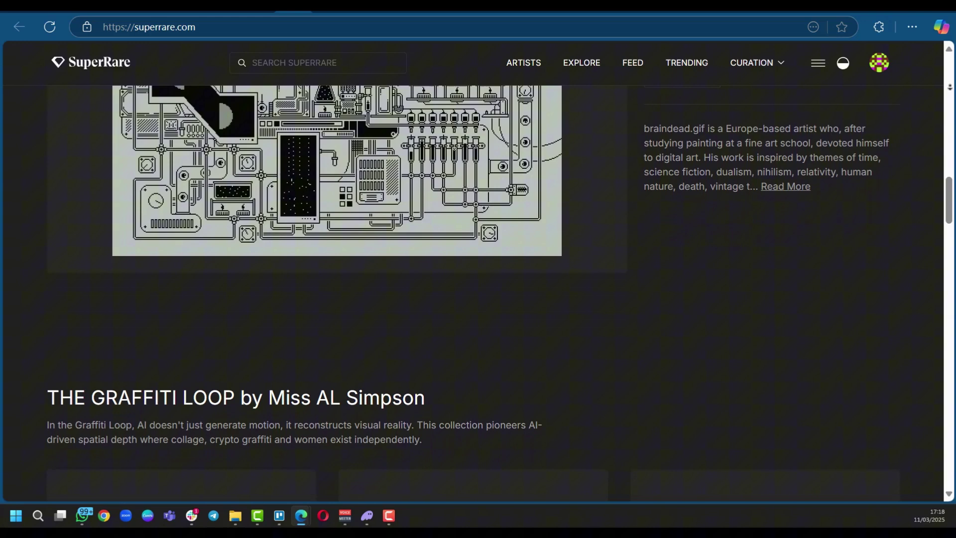
pyautogui.scroll(-4, 473, 294)
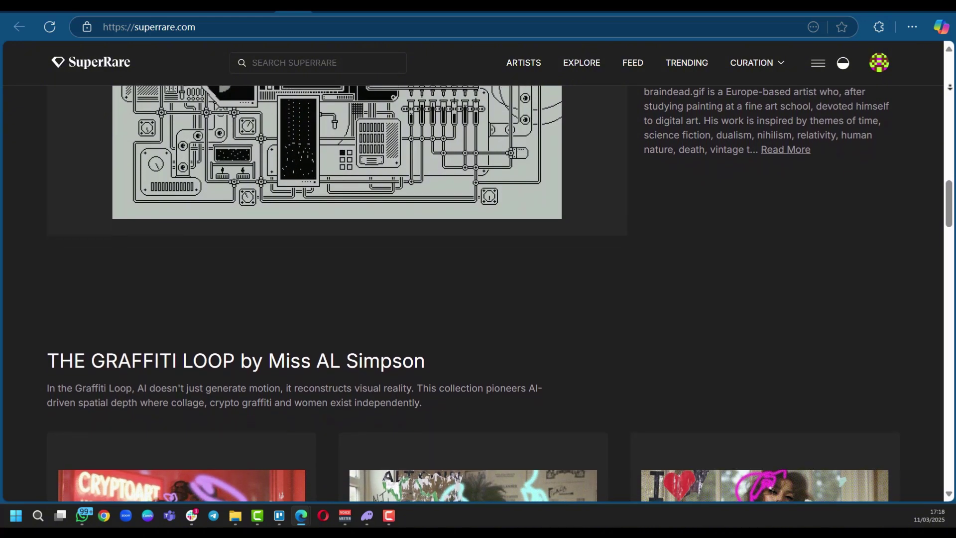
pyautogui.scroll(-4, 473, 294)
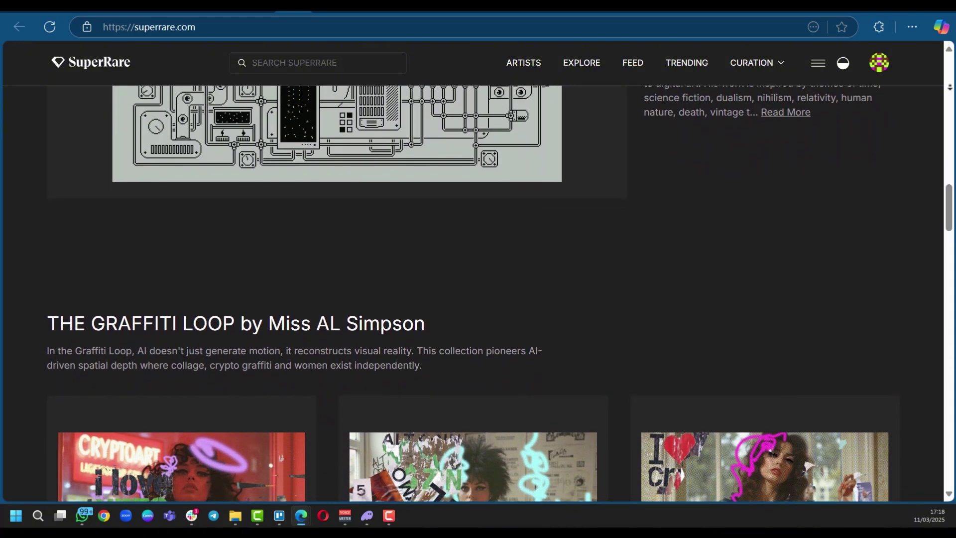
pyautogui.scroll(-4, 473, 294)
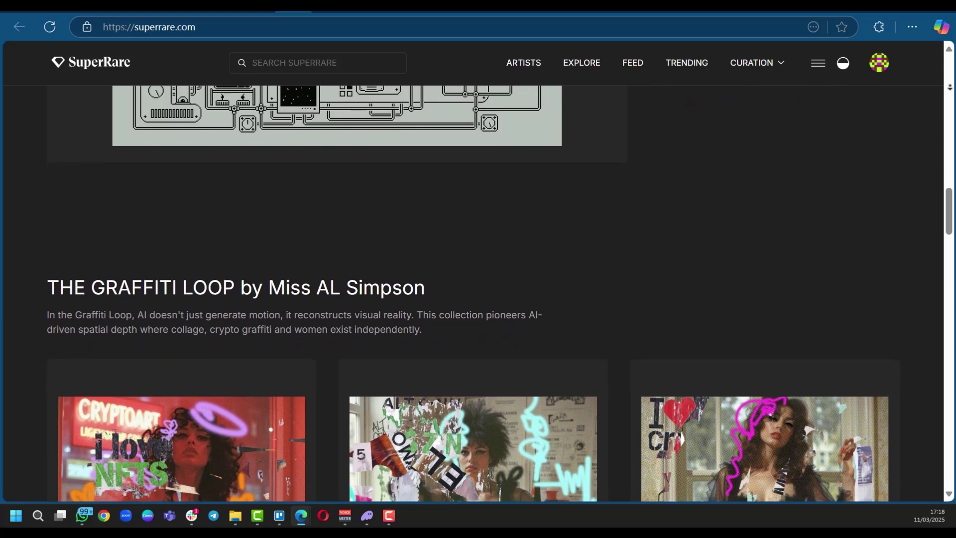
pyautogui.scroll(-4, 473, 293)
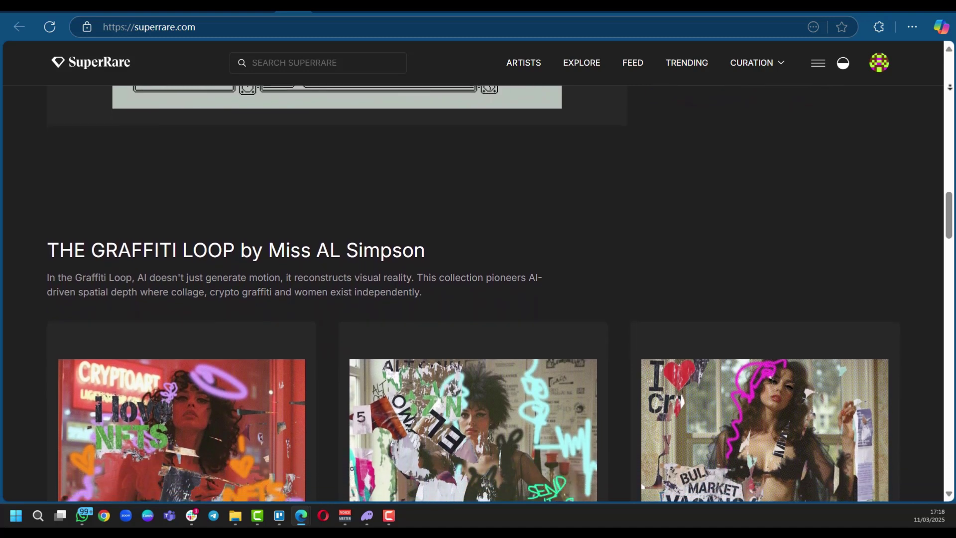
pyautogui.scroll(-1, 473, 294)
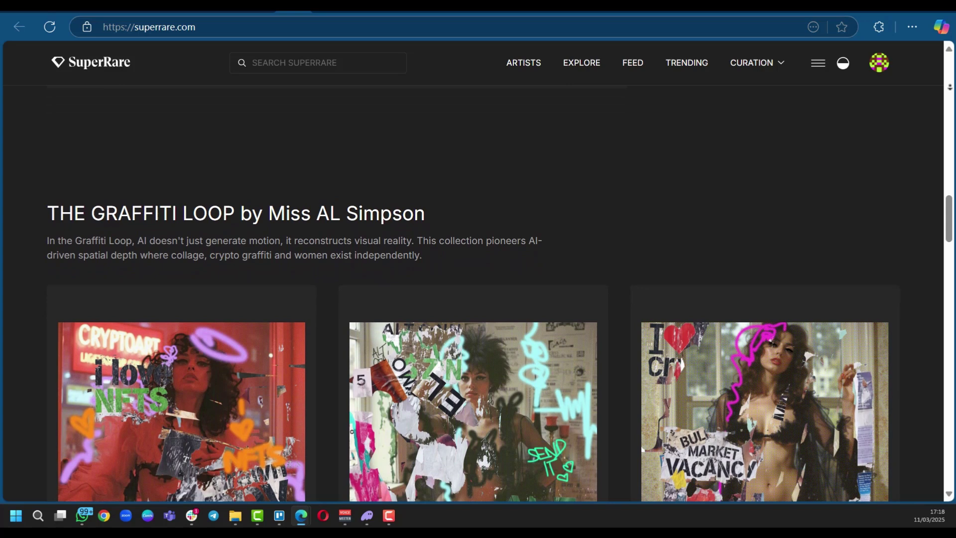
pyautogui.scroll(-2, 473, 294)
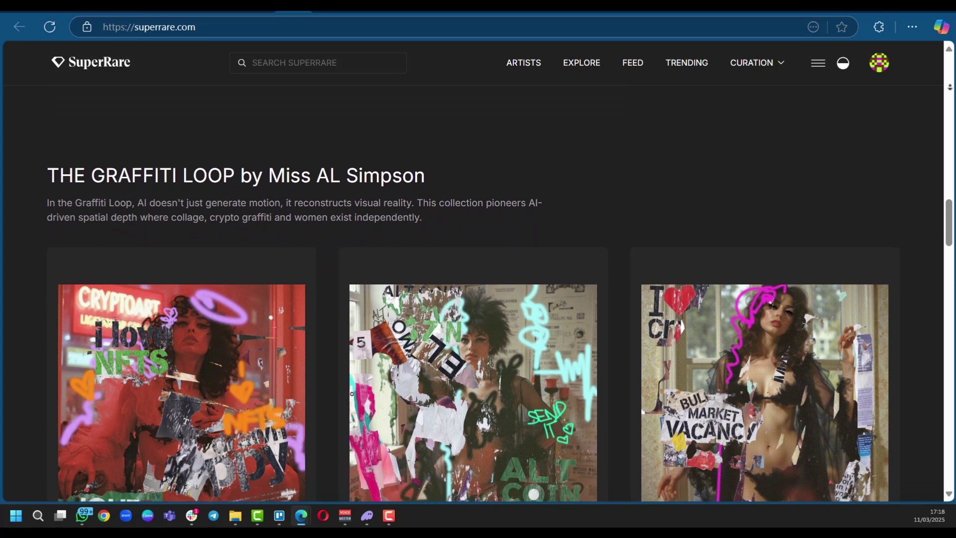
pyautogui.scroll(-1, 473, 294)
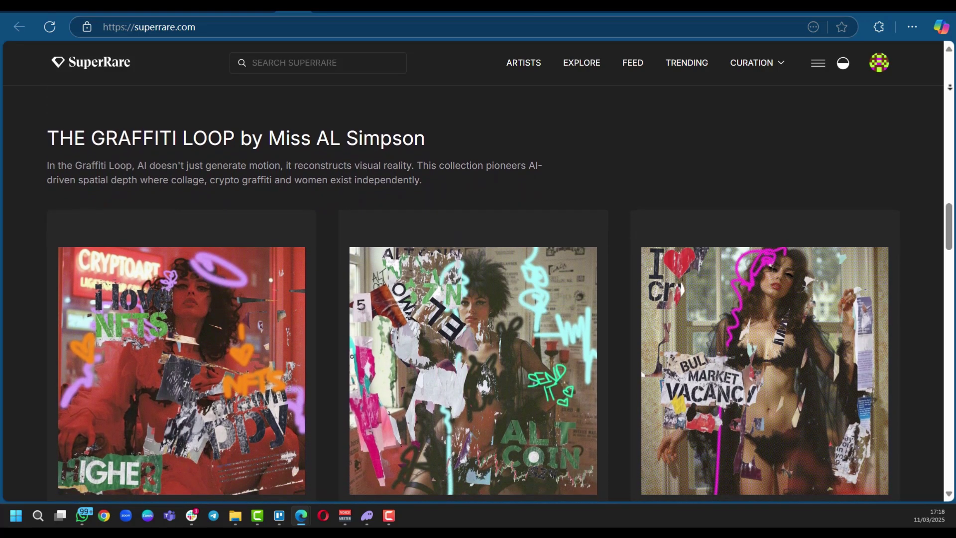
pyautogui.scroll(-1, 473, 294)
pyautogui.scroll(-4, 473, 293)
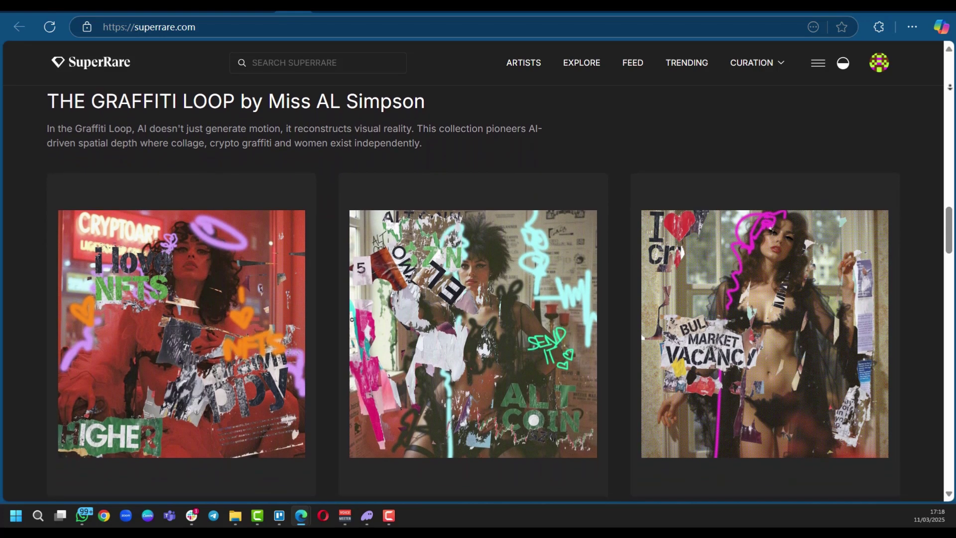
pyautogui.scroll(-4, 473, 293)
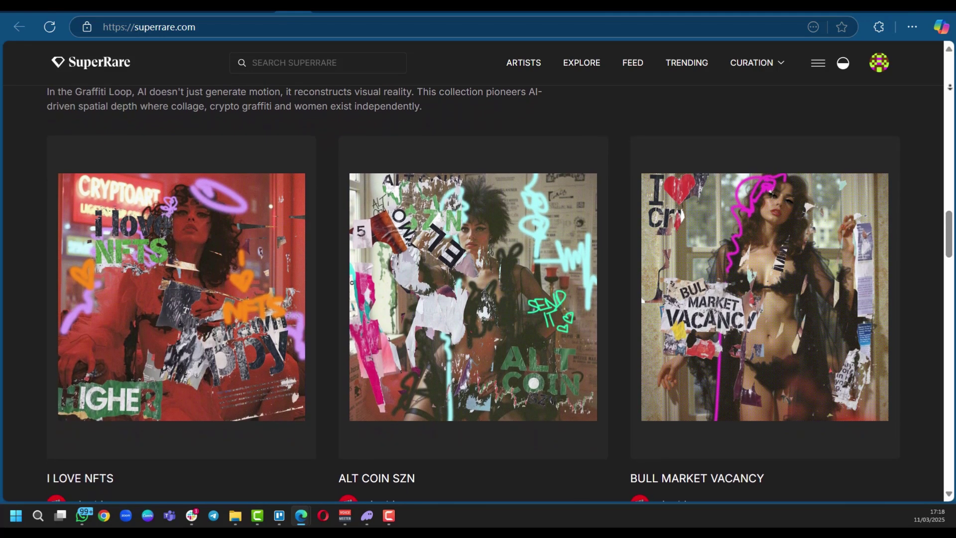
pyautogui.scroll(-4, 473, 293)
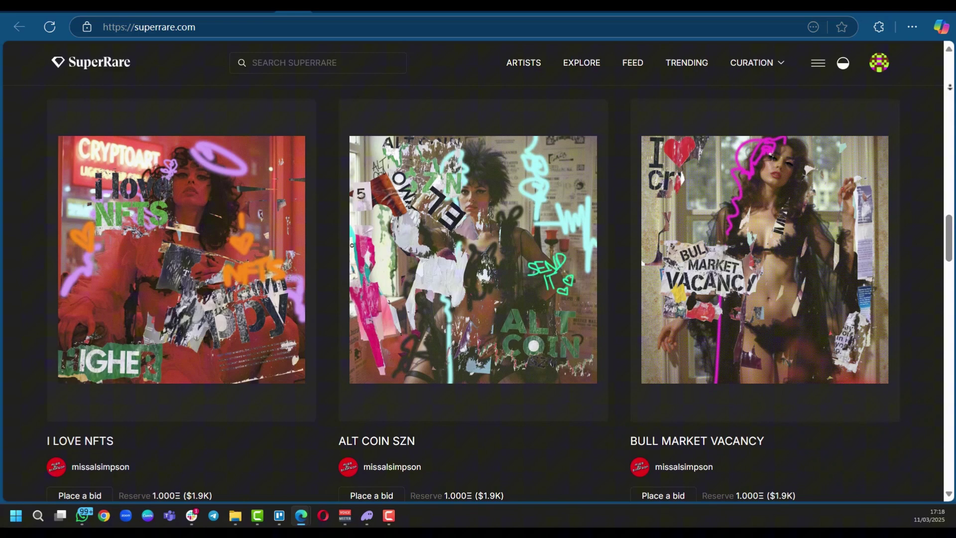
pyautogui.scroll(-4, 473, 294)
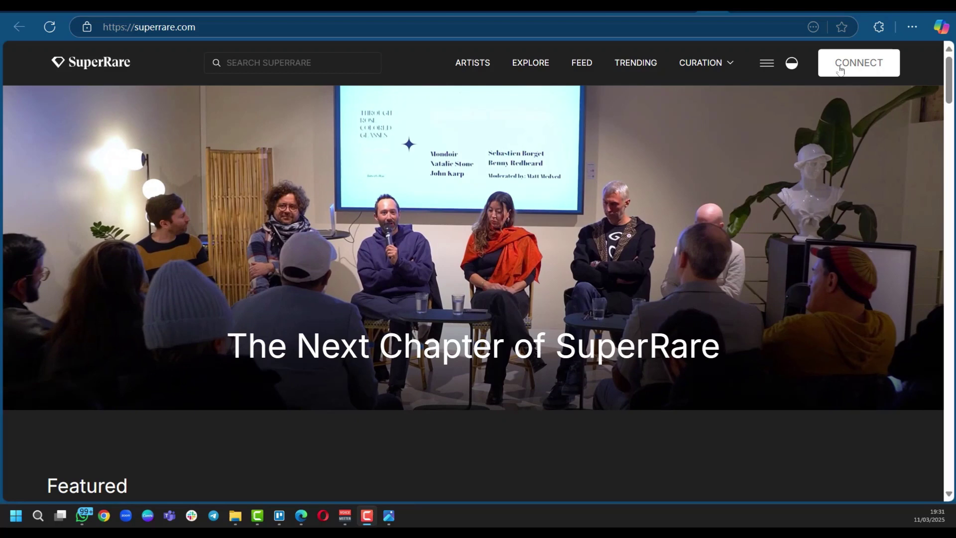
# Open Connect a Wallet and browse the list of available wallets.
pyautogui.click(856, 66)
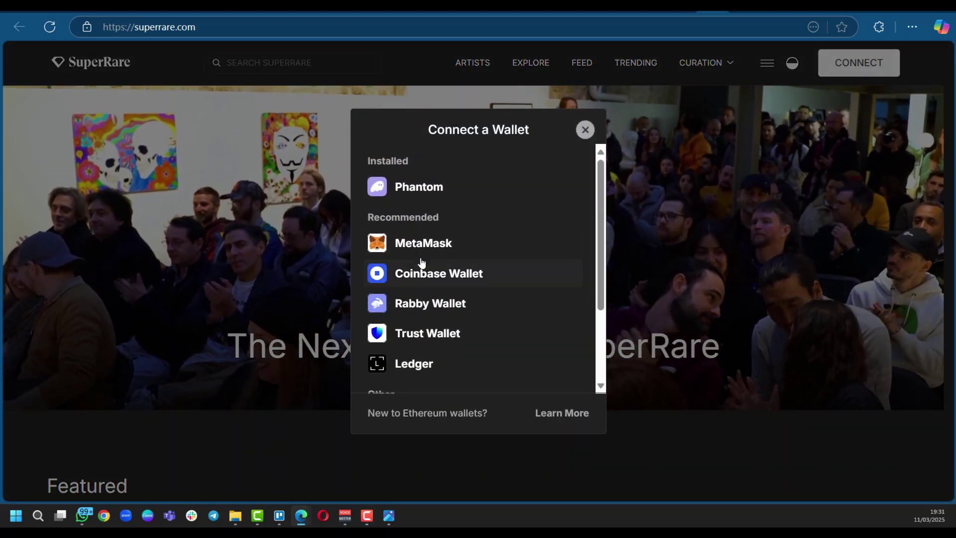
pyautogui.scroll(-2, 420, 270)
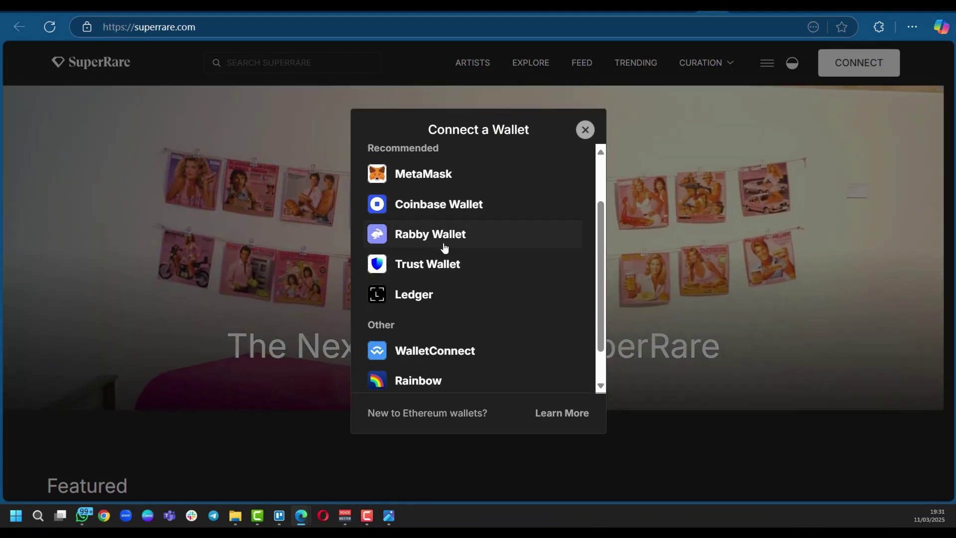
pyautogui.scroll(-1, 421, 264)
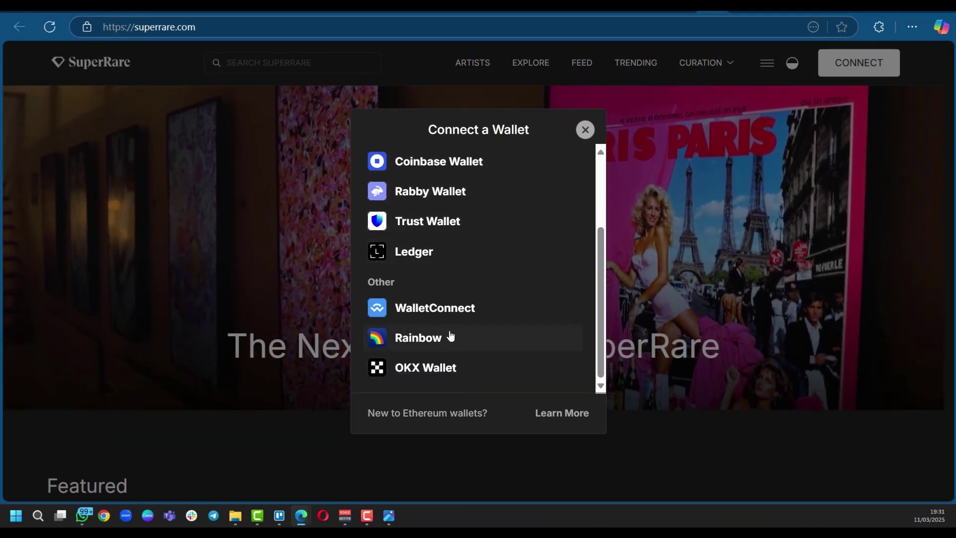
pyautogui.scroll(3, 446, 344)
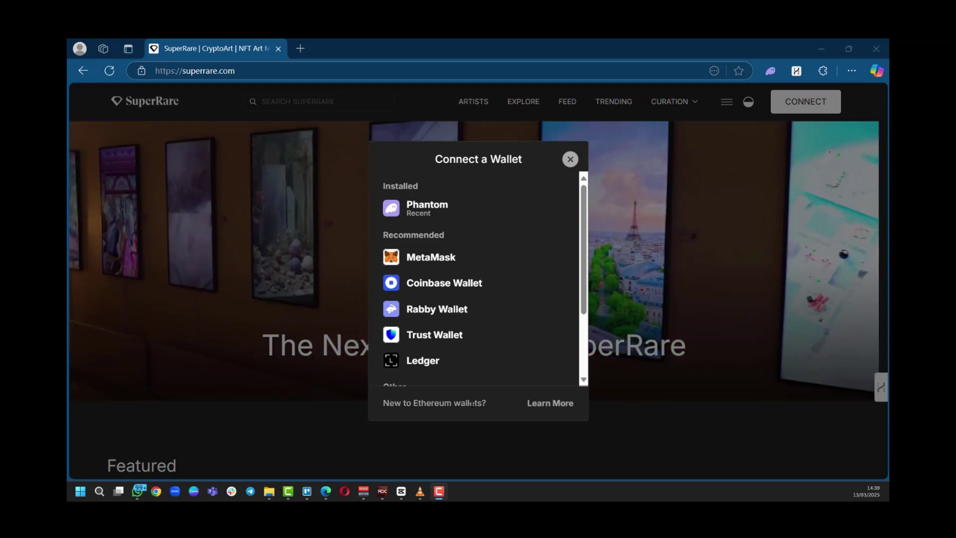
pyautogui.scroll(-2, 535, 349)
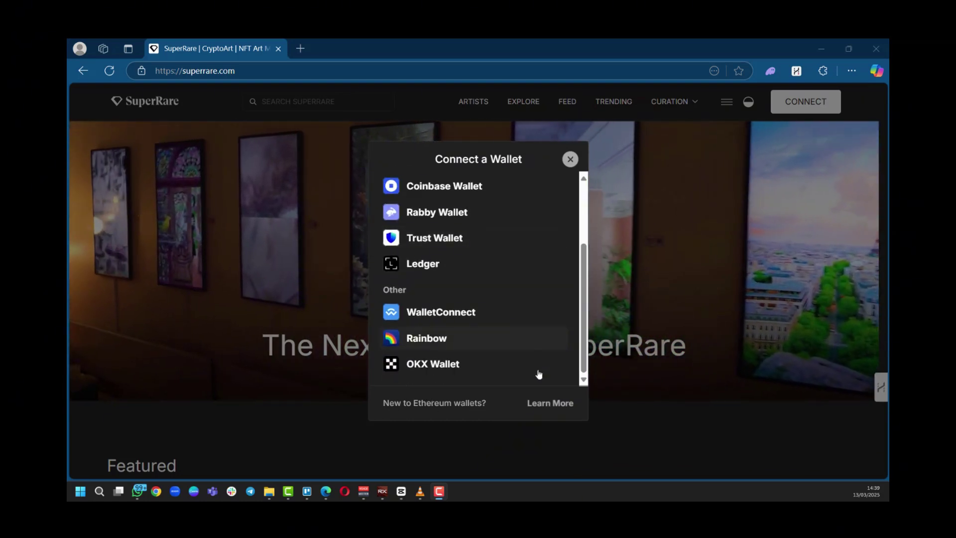
# Bring up the What is a Wallet? explainer and open its Learn More article in a new tab.
pyautogui.click(552, 402)
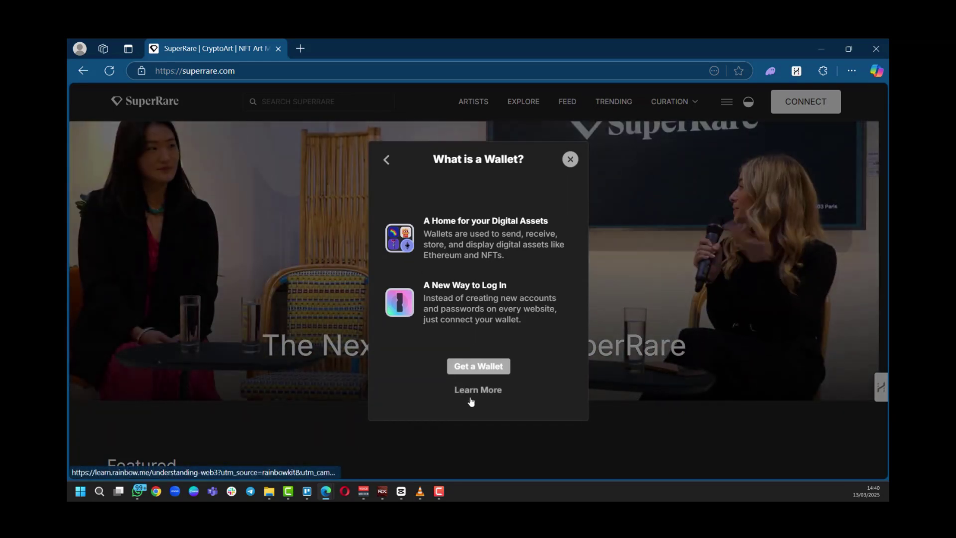
pyautogui.rightClick(470, 392)
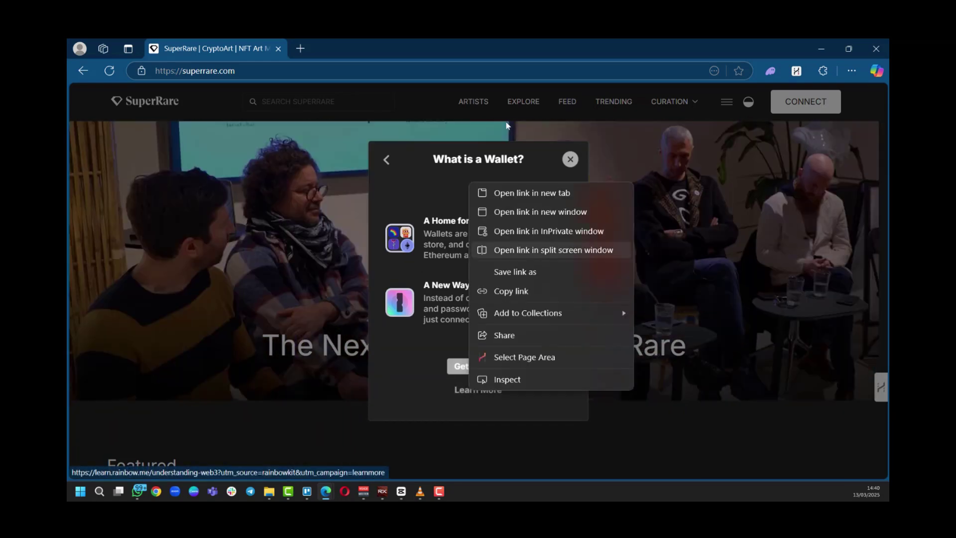
pyautogui.click(529, 193)
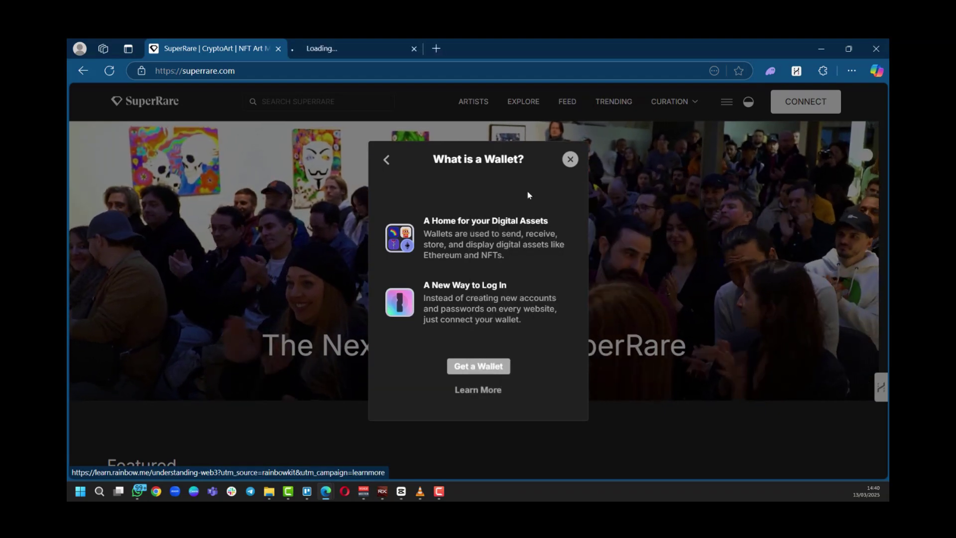
# Skim the Understanding Web3 article, then return to the SuperRare tab.
pyautogui.click(326, 53)
pyautogui.scroll(-5, 445, 340)
pyautogui.scroll(5, 446, 340)
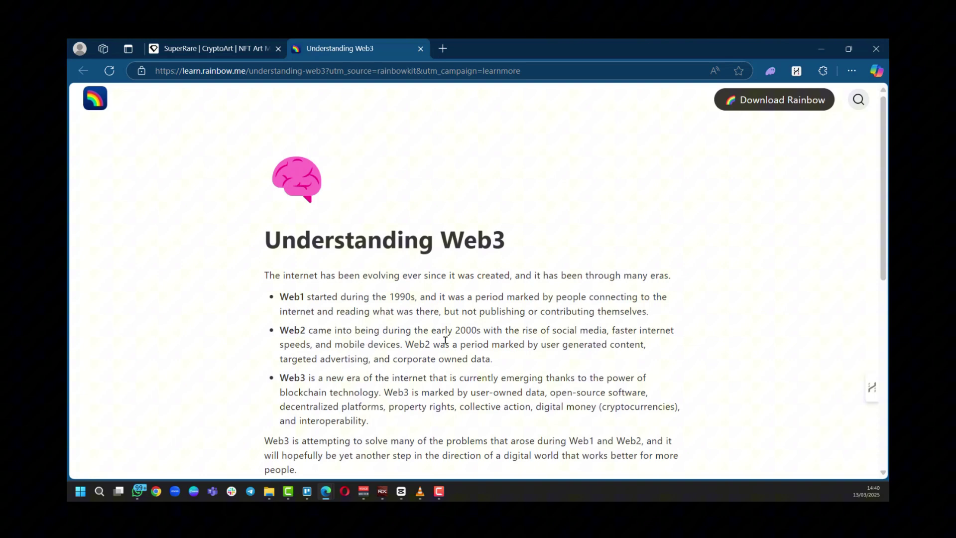
pyautogui.scroll(-5, 446, 340)
pyautogui.scroll(5, 445, 338)
pyautogui.click(208, 39)
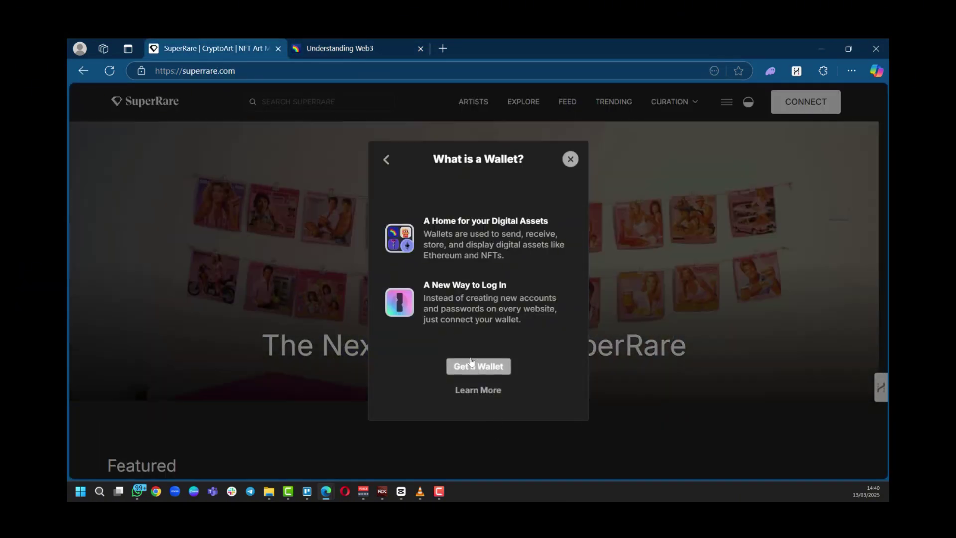
# Under Get a Wallet, open the Trust Wallet browser extension store page.
pyautogui.click(480, 368)
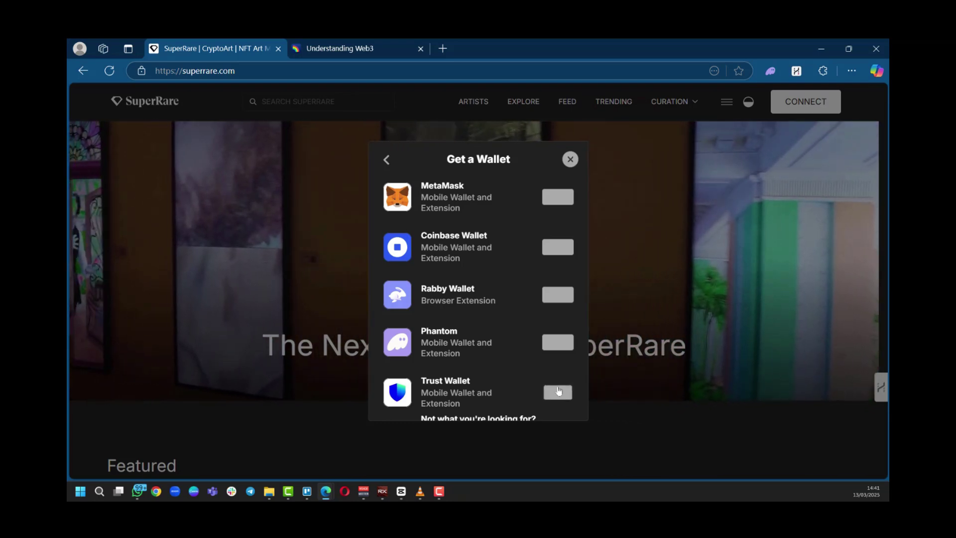
pyautogui.click(558, 392)
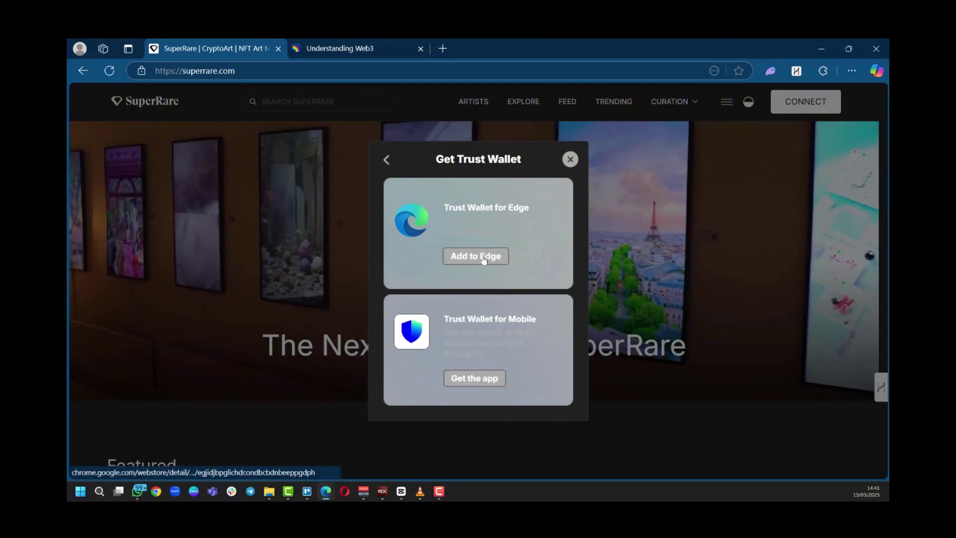
pyautogui.click(482, 256)
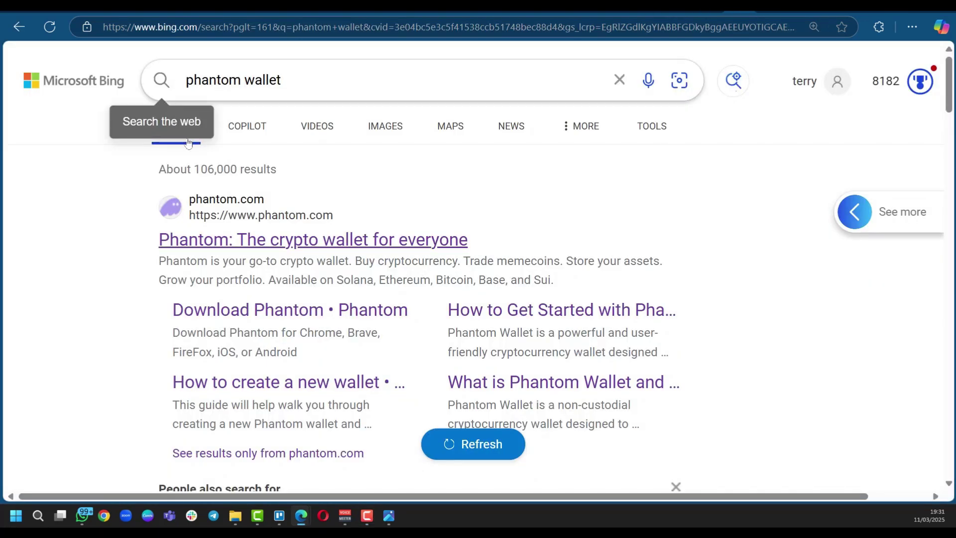
# Open phantom.com from the search results and check, then dismiss, the Phantom extension popup.
pyautogui.click(251, 243)
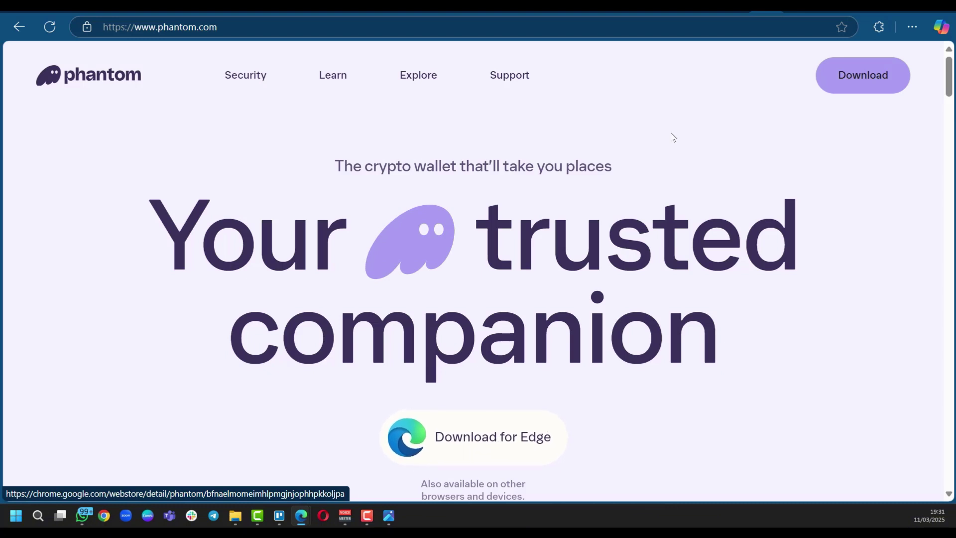
pyautogui.click(846, 28)
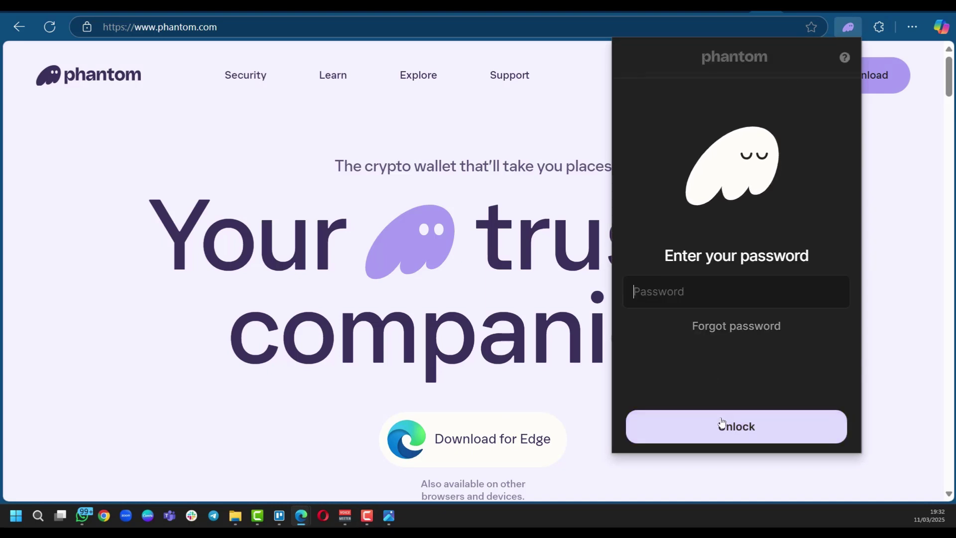
pyautogui.click(851, 27)
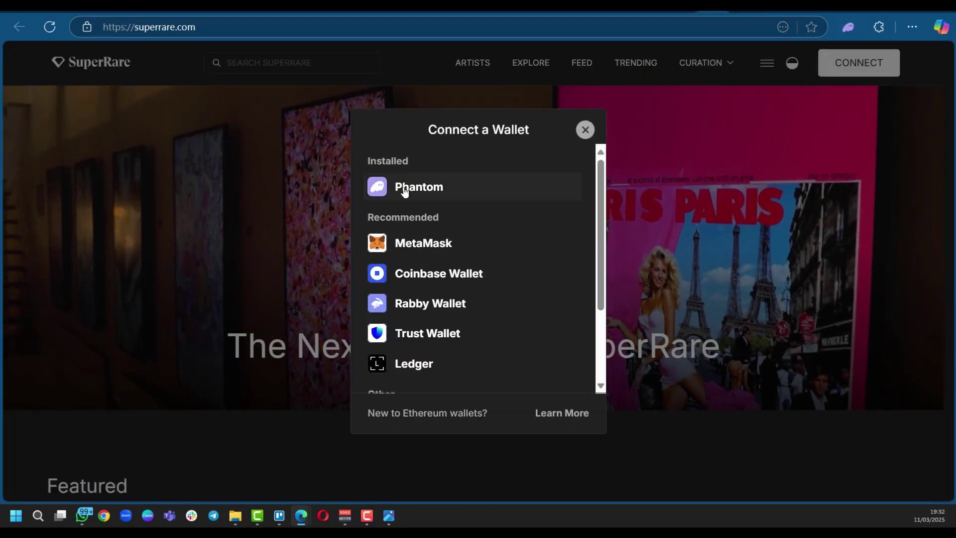
# Connect Phantom by unlocking it with the wallet password and confirming the sign-in message.
pyautogui.click(403, 189)
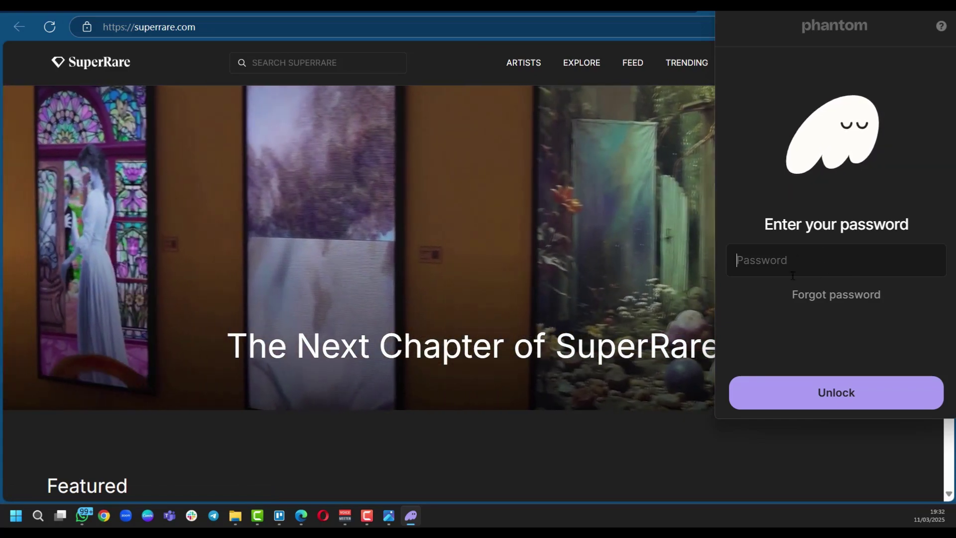
pyautogui.write('•••••••••••')
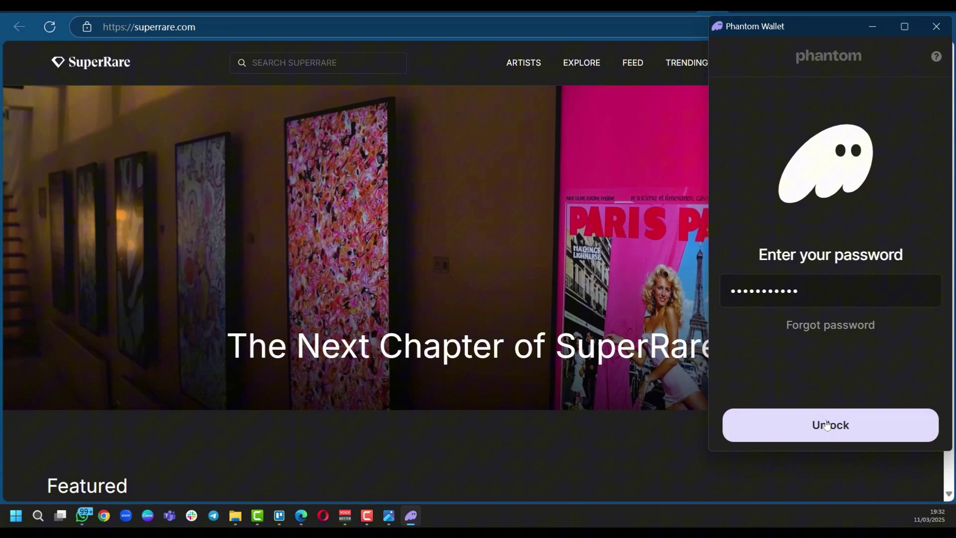
pyautogui.click(828, 426)
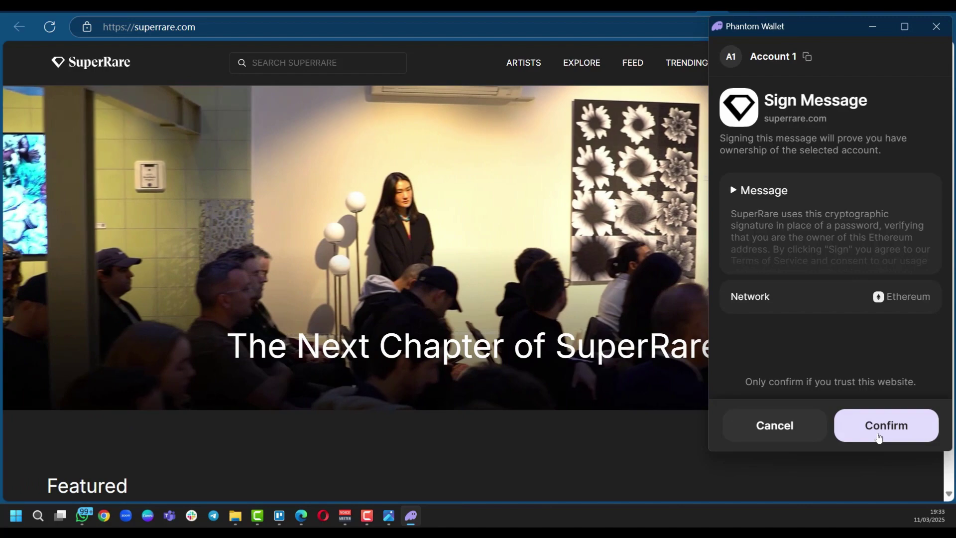
pyautogui.click(881, 436)
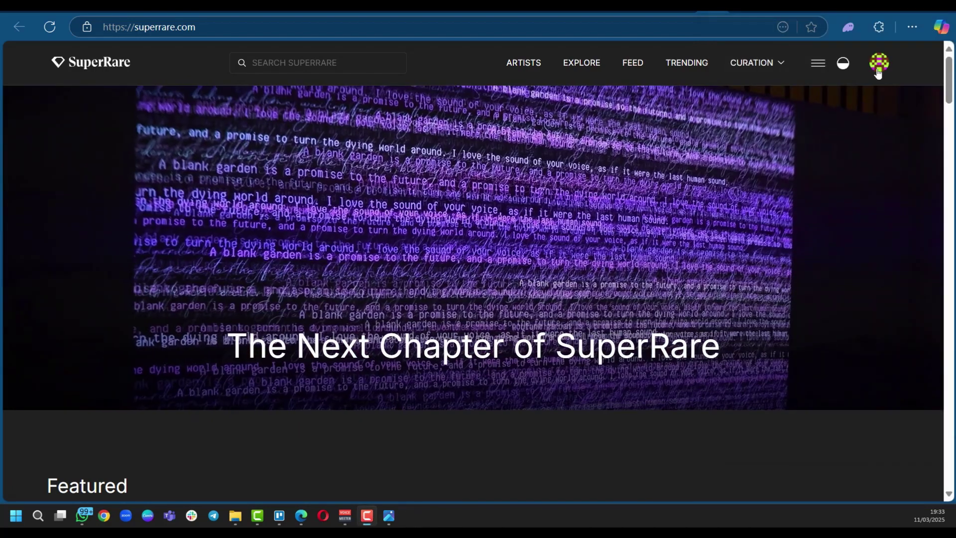
pyautogui.click(879, 70)
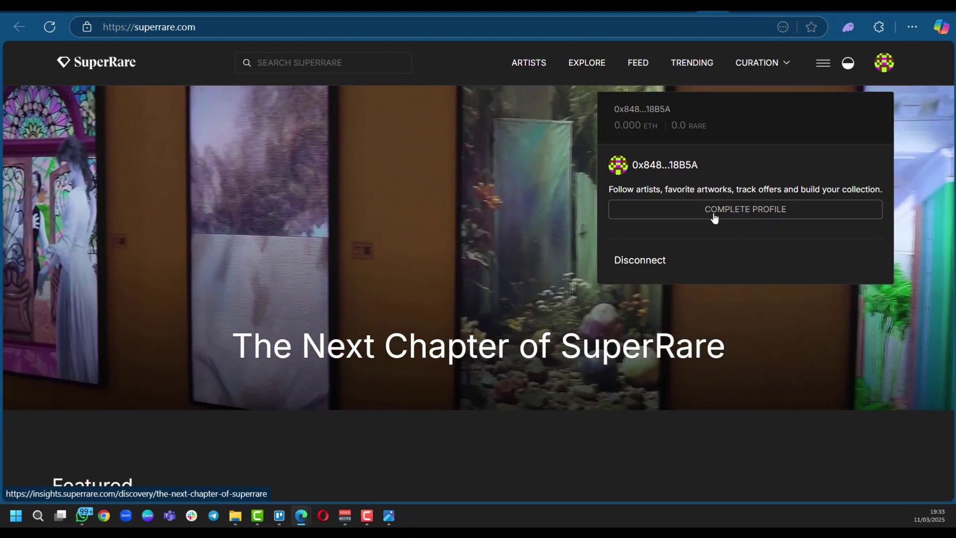
# Open Edit Profile and scroll past the image, email and social link fields to SAVE.
pyautogui.click(512, 144)
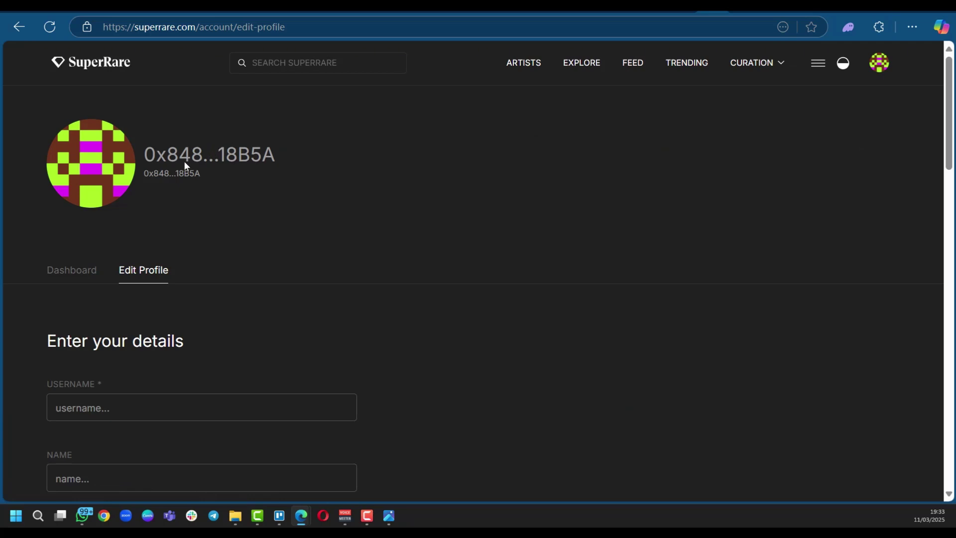
pyautogui.scroll(-3, 151, 226)
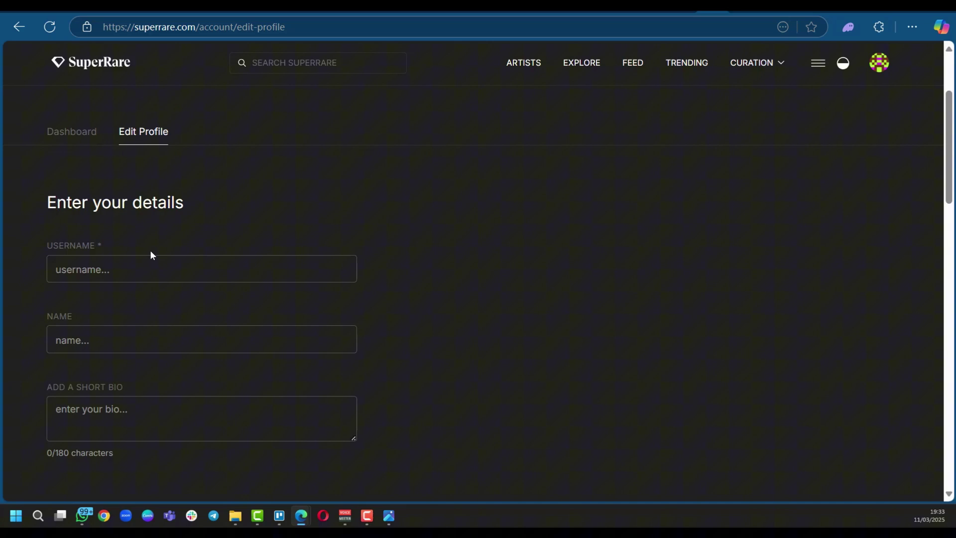
pyautogui.scroll(-2, 119, 234)
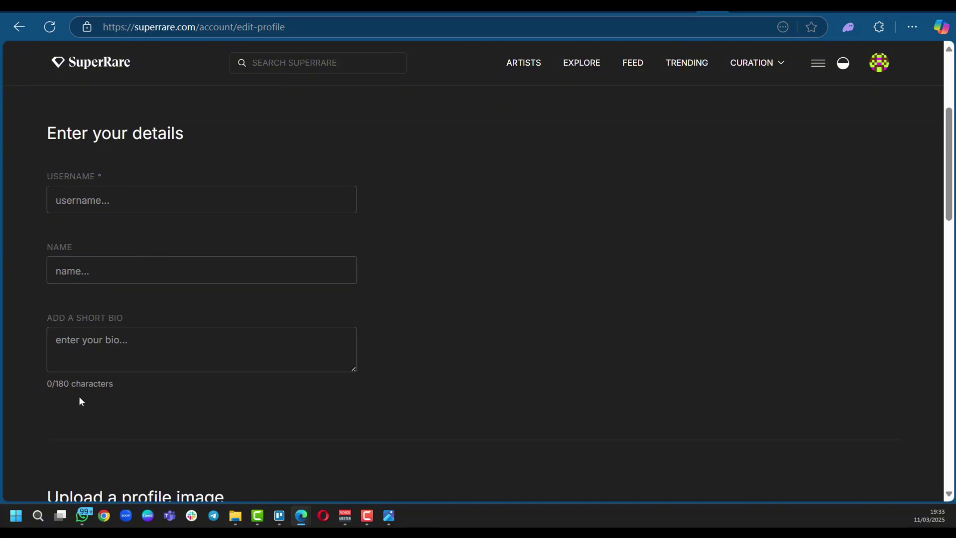
pyautogui.scroll(-6, 114, 339)
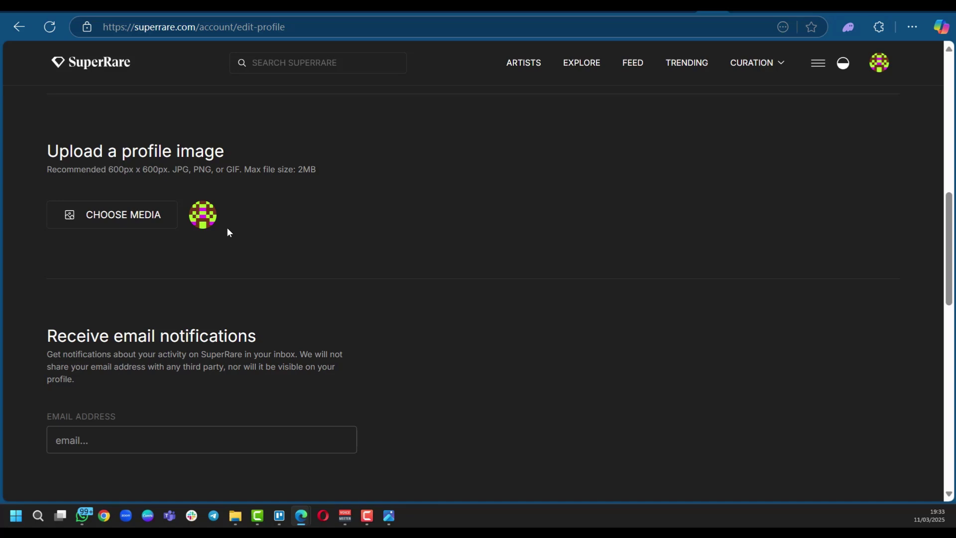
pyautogui.scroll(-4, 229, 233)
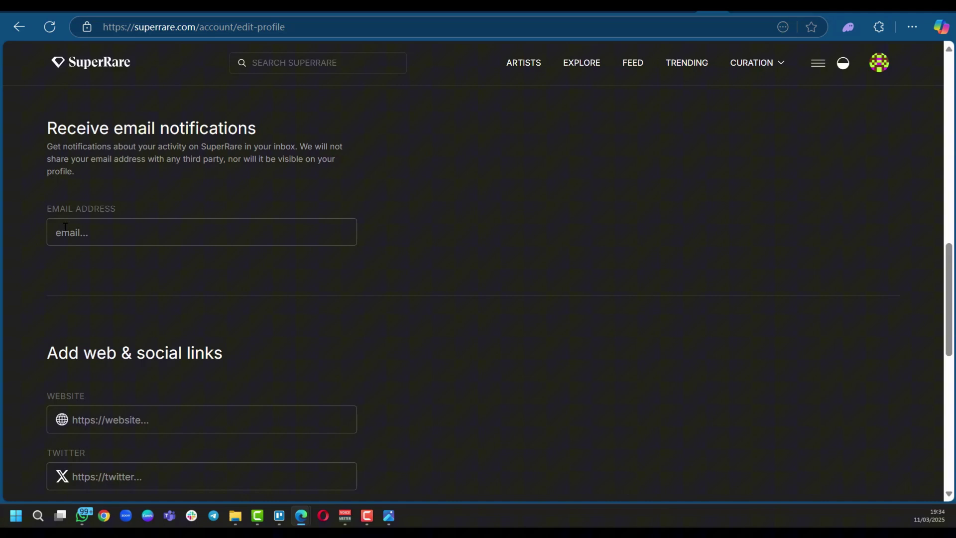
pyautogui.scroll(-5, 188, 272)
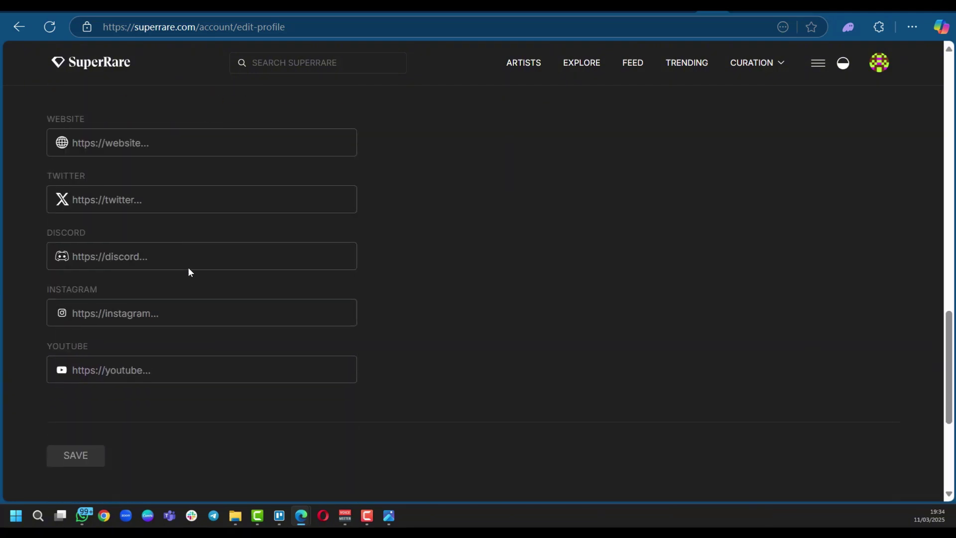
pyautogui.scroll(1, 188, 271)
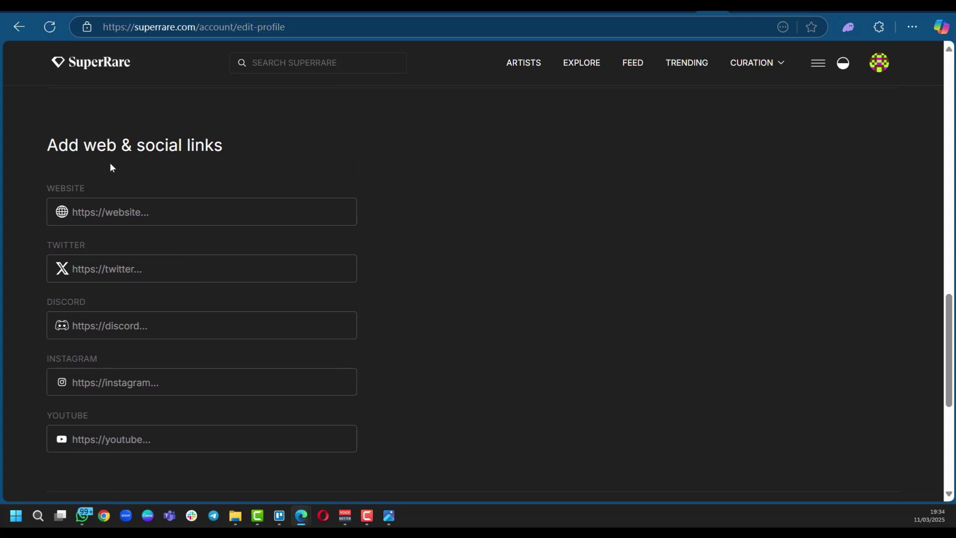
pyautogui.scroll(-1, 47, 240)
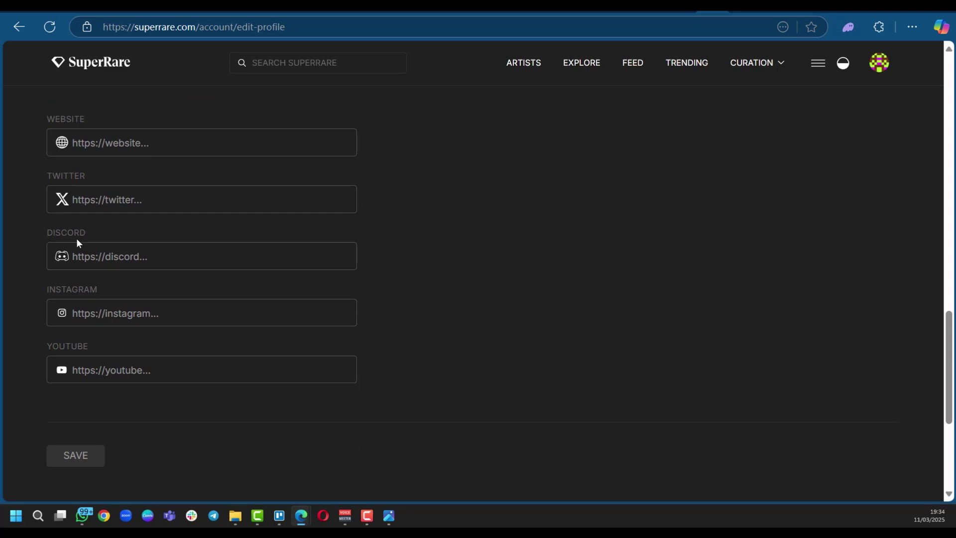
pyautogui.scroll(-1, 118, 353)
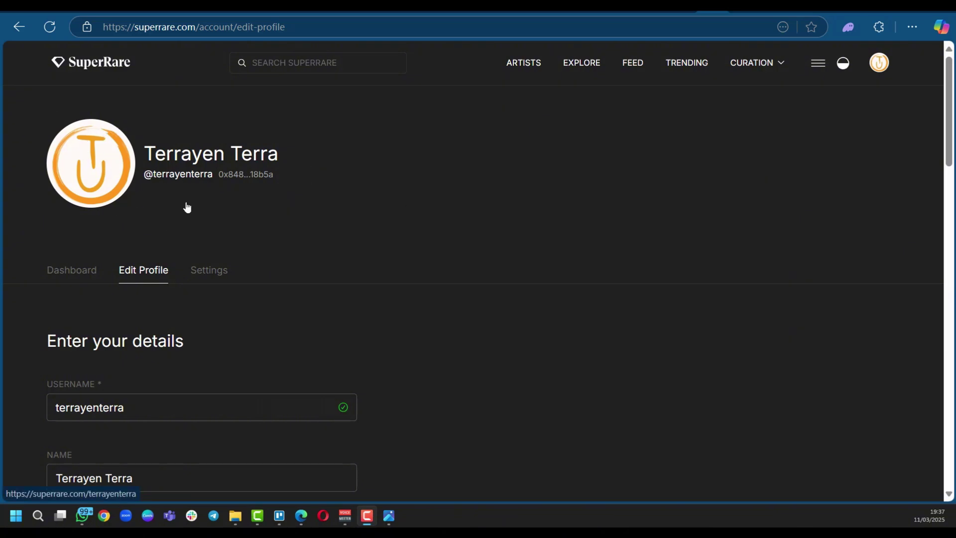
# Save the Settings tab with no notification email and no muted users.
pyautogui.scroll(-3, 187, 207)
pyautogui.click(214, 132)
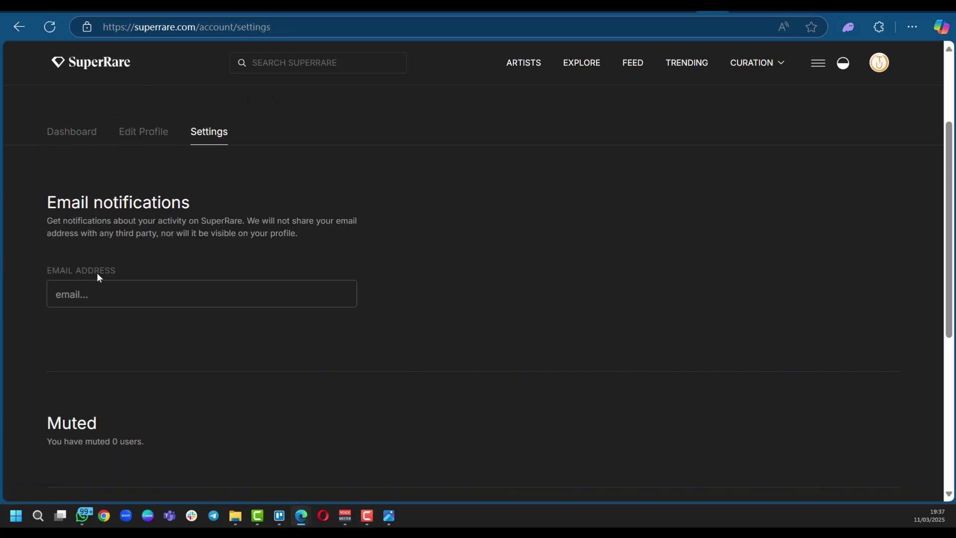
pyautogui.scroll(-3, 96, 273)
pyautogui.scroll(3, 62, 183)
pyautogui.scroll(-3, 189, 214)
pyautogui.scroll(-2, 119, 249)
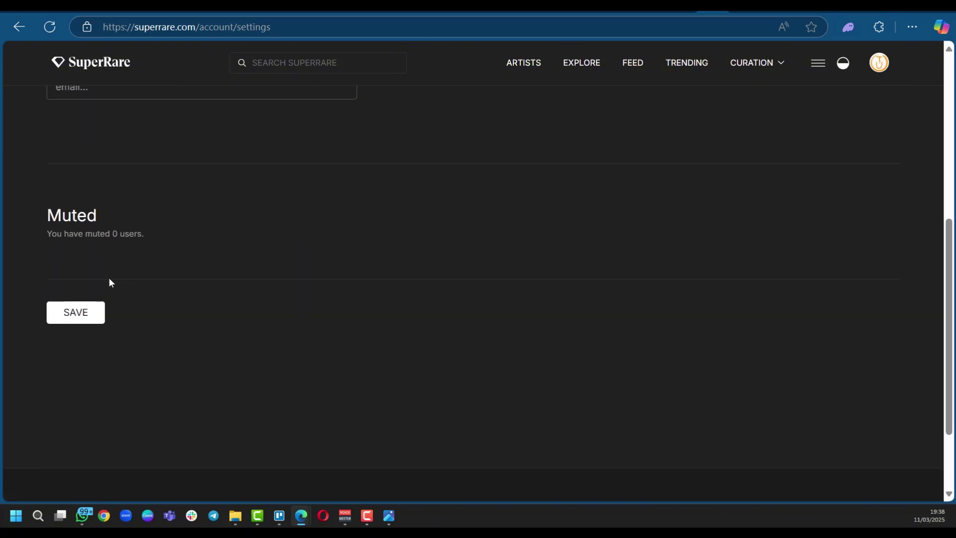
pyautogui.click(86, 319)
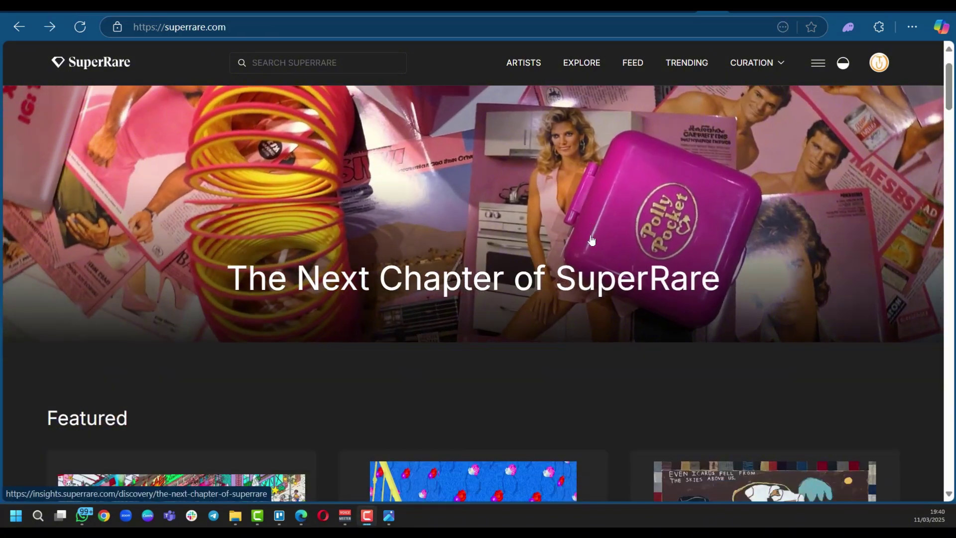
pyautogui.scroll(-5, 592, 244)
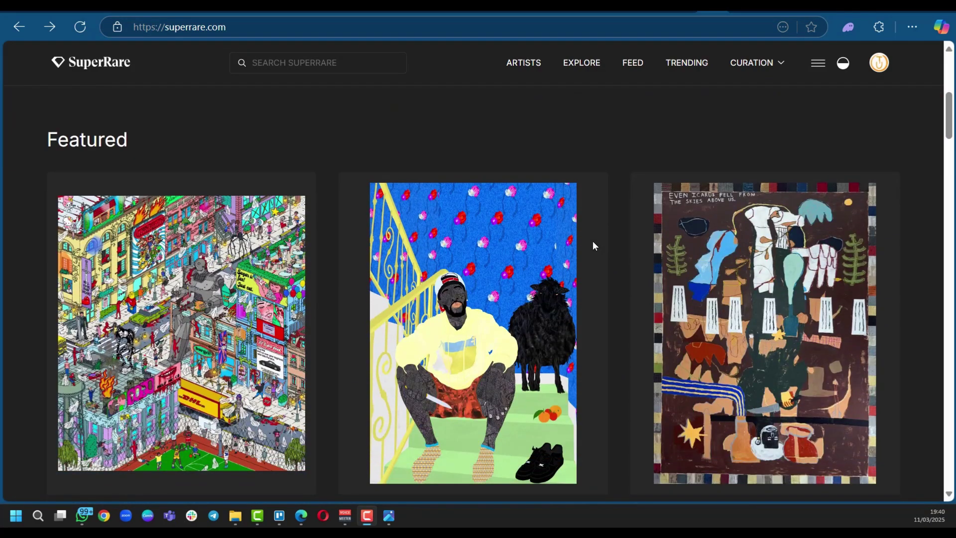
pyautogui.scroll(-3, 593, 246)
pyautogui.scroll(10, 593, 248)
pyautogui.scroll(-8, 593, 248)
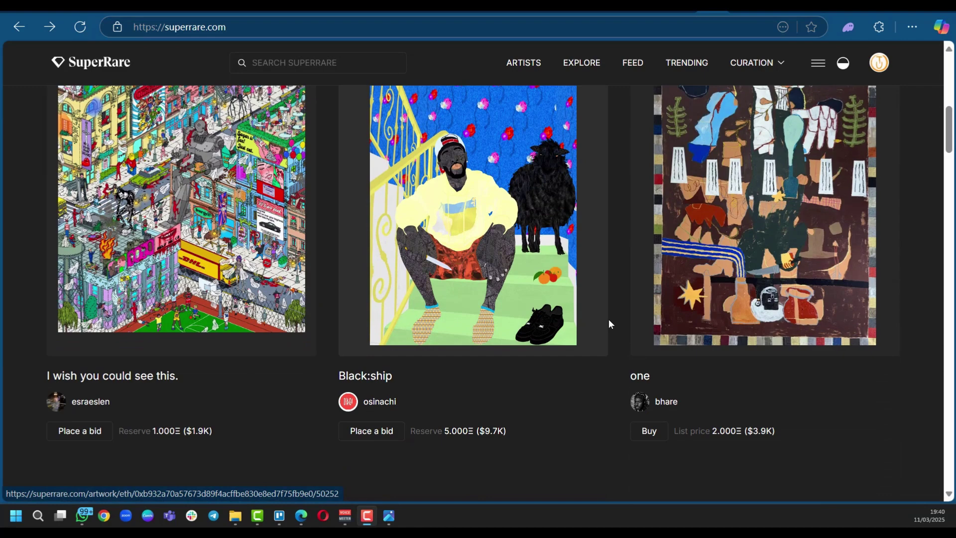
pyautogui.scroll(-1, 549, 335)
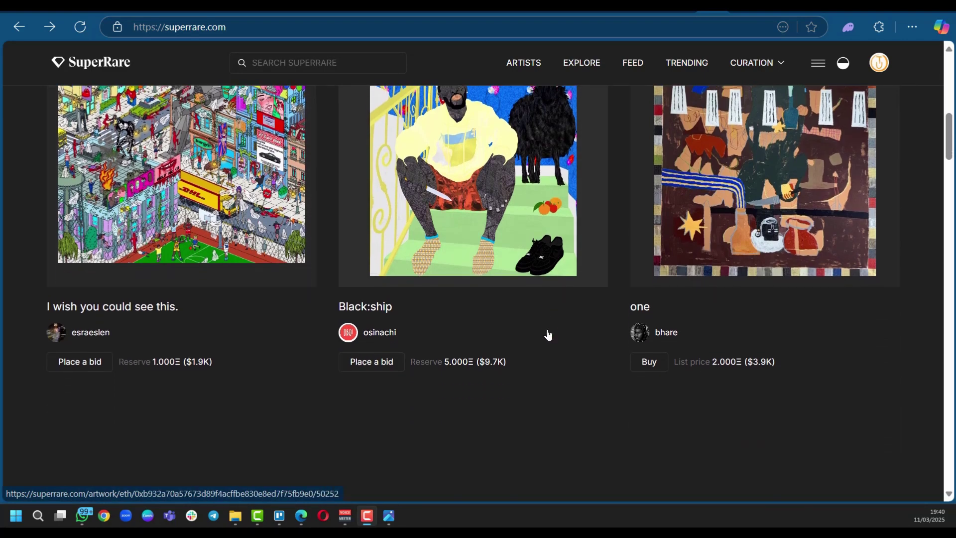
pyautogui.scroll(4, 518, 324)
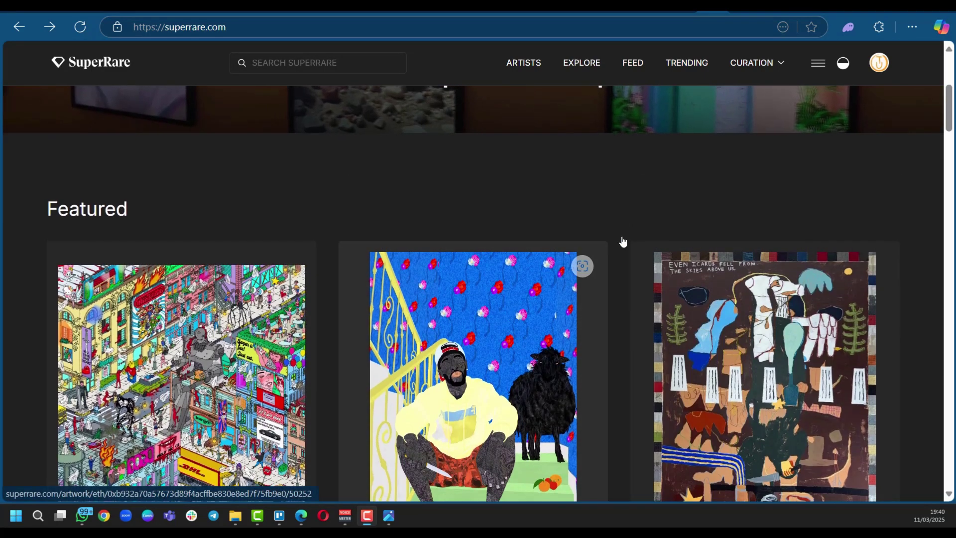
pyautogui.scroll(-3, 647, 242)
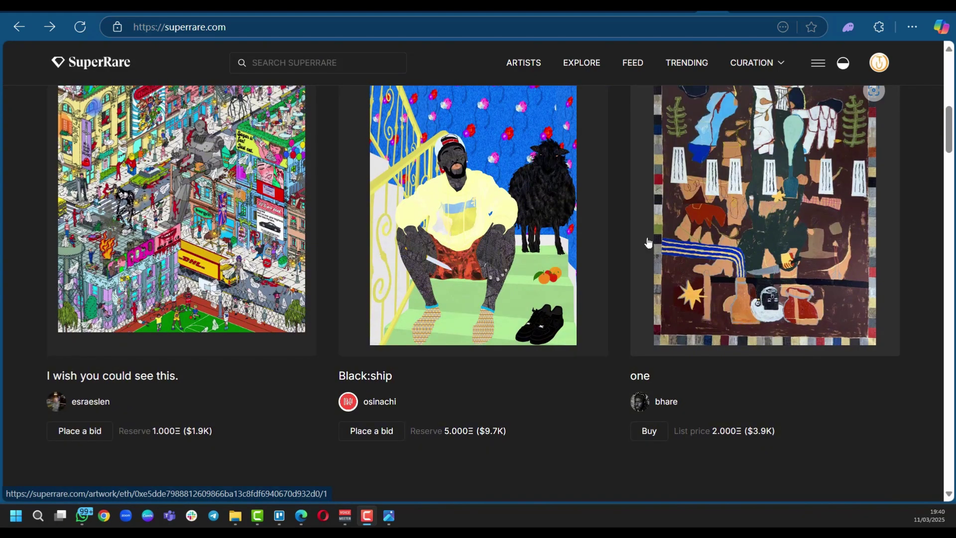
pyautogui.scroll(-3, 726, 361)
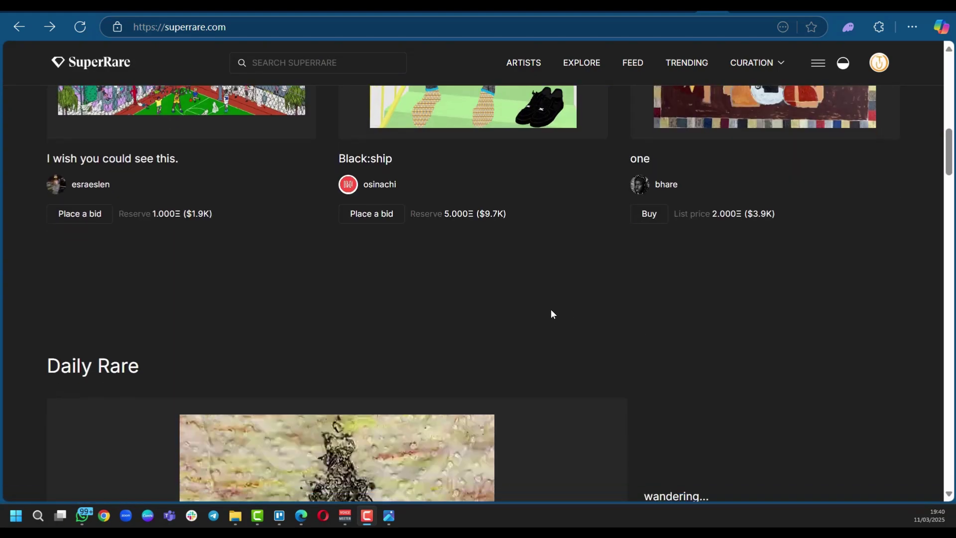
pyautogui.scroll(-2, 551, 314)
pyautogui.scroll(-3, 493, 333)
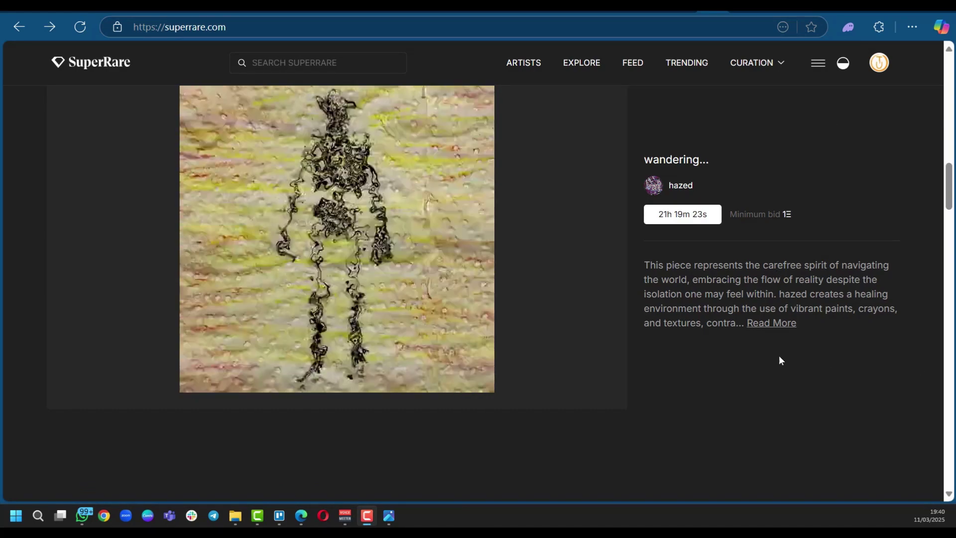
pyautogui.scroll(-8, 399, 271)
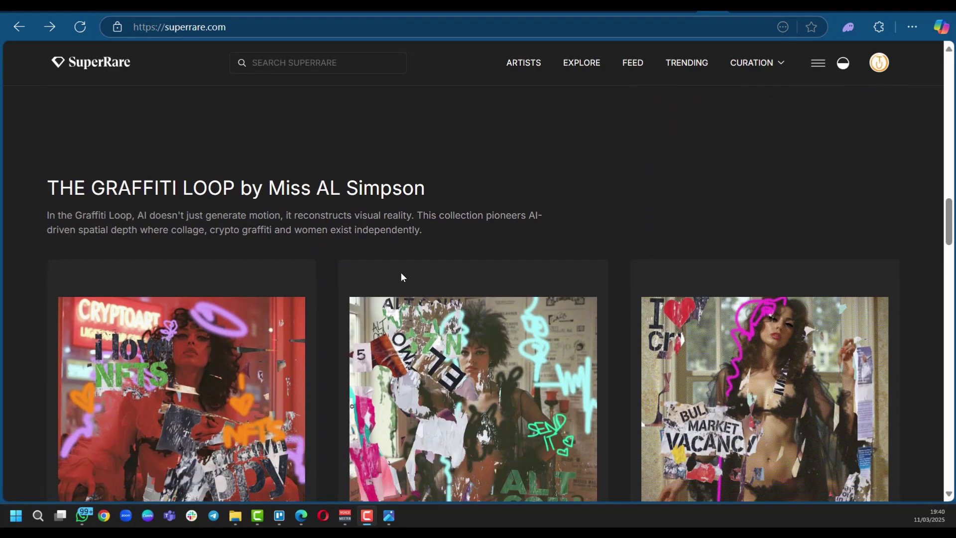
pyautogui.scroll(-3, 403, 276)
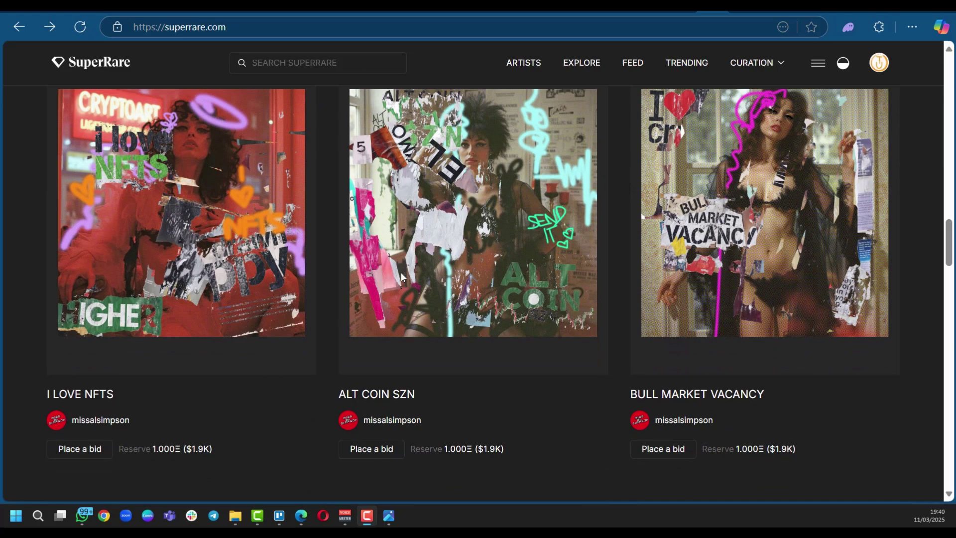
pyautogui.scroll(-6, 403, 276)
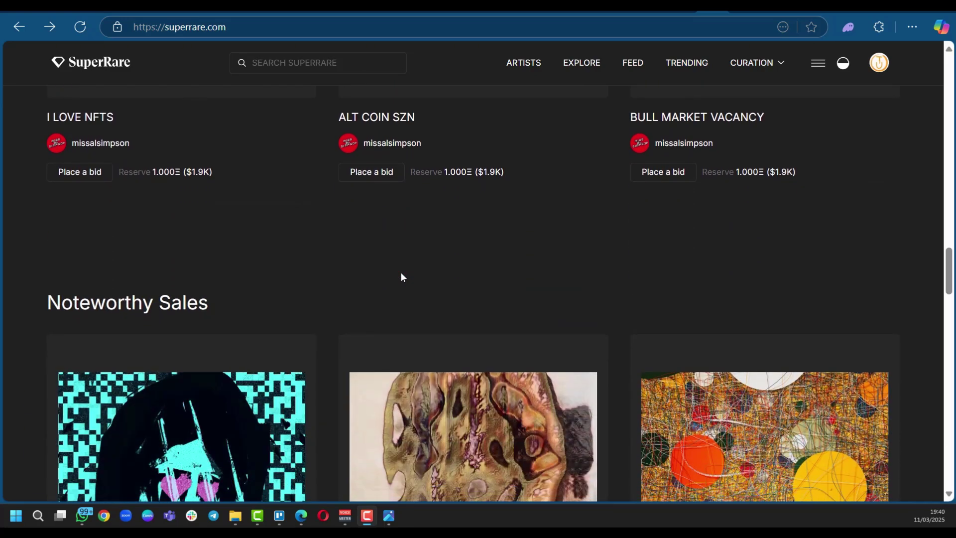
pyautogui.scroll(-4, 403, 276)
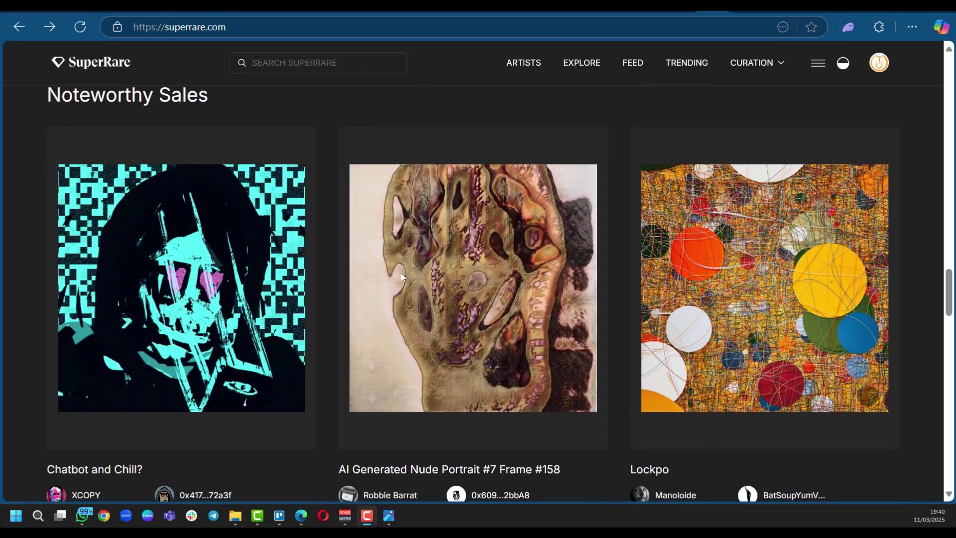
pyautogui.scroll(-3, 402, 276)
pyautogui.scroll(4, 403, 277)
pyautogui.scroll(-6, 402, 276)
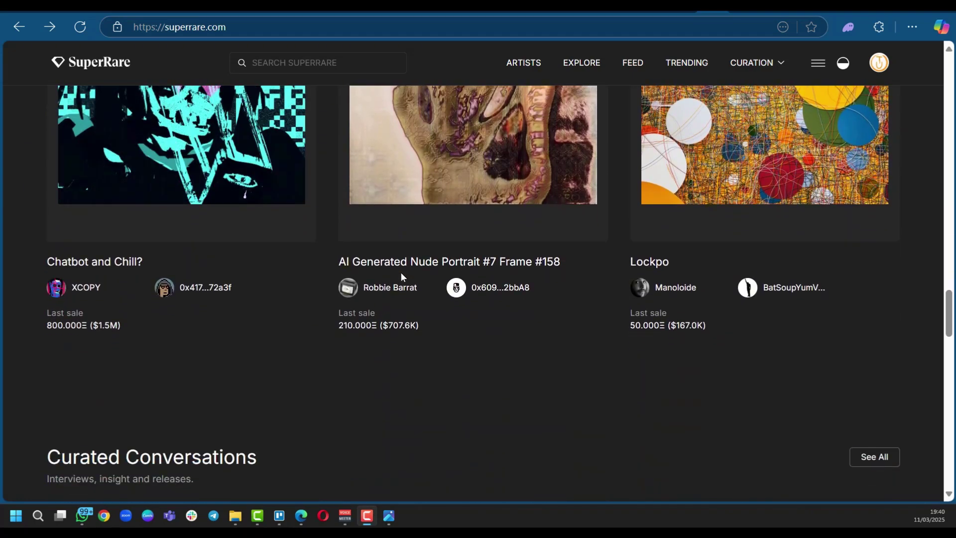
pyautogui.scroll(-7, 402, 277)
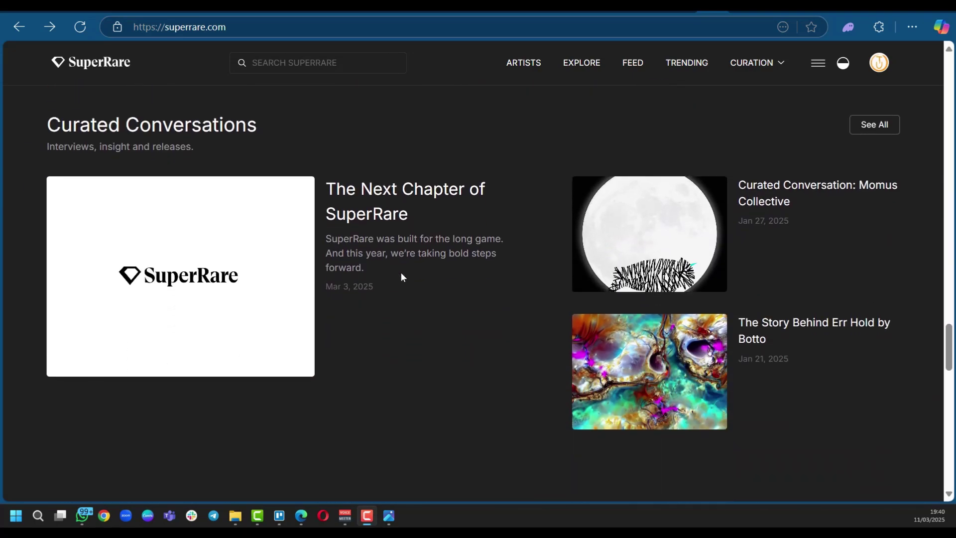
pyautogui.scroll(-4, 402, 276)
pyautogui.scroll(-3, 403, 277)
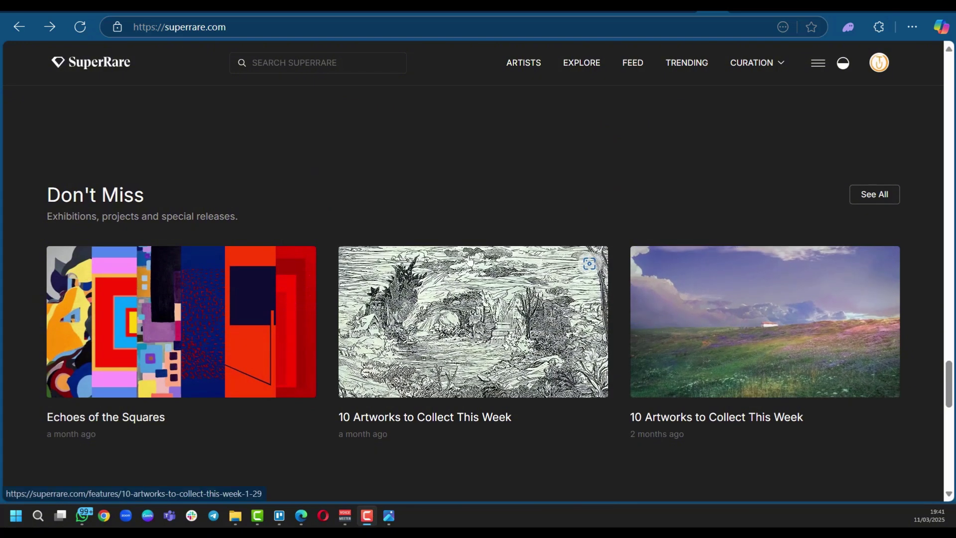
pyautogui.scroll(3, 470, 260)
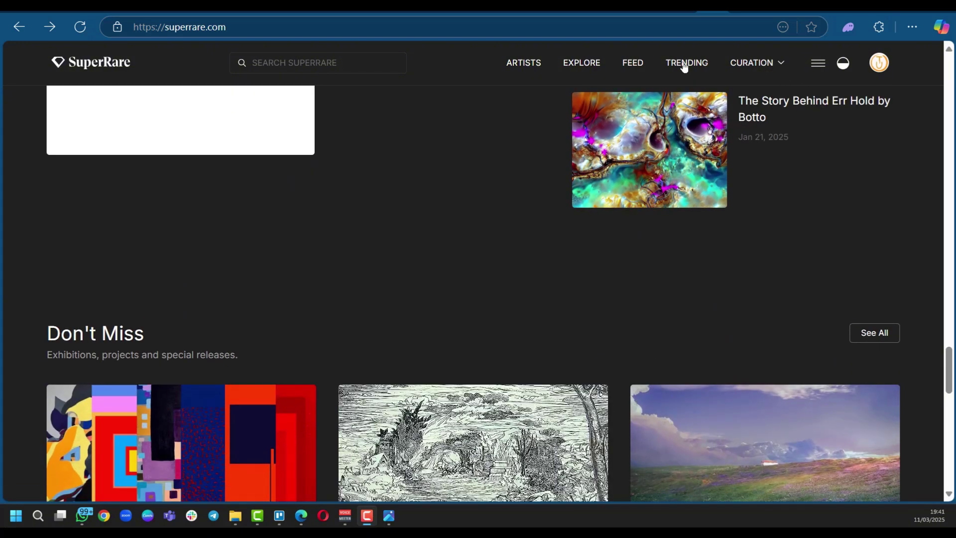
pyautogui.click(780, 67)
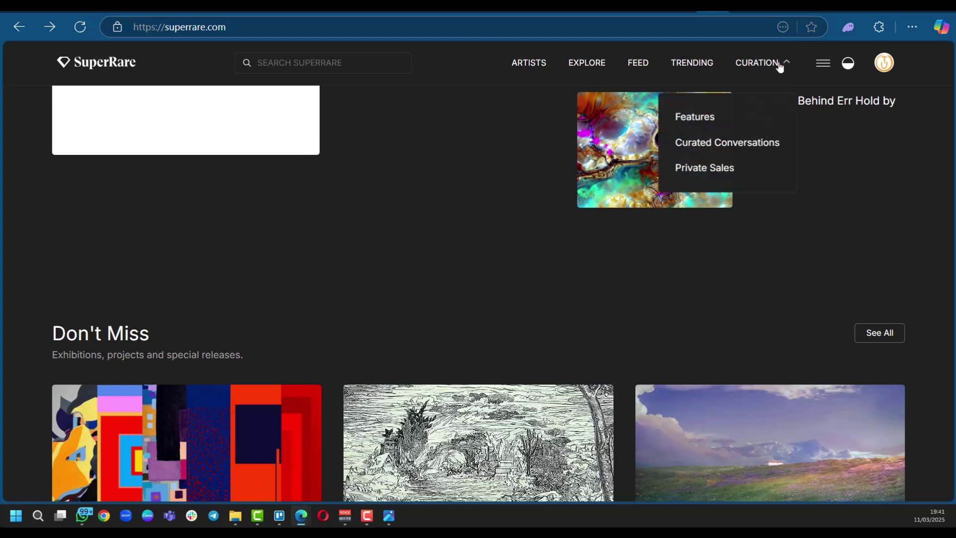
pyautogui.click(714, 162)
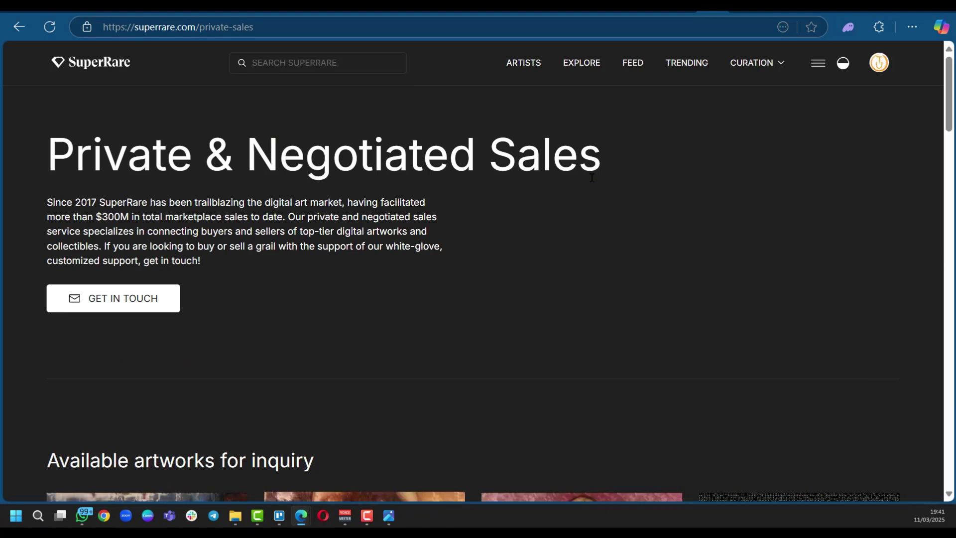
pyautogui.click(122, 305)
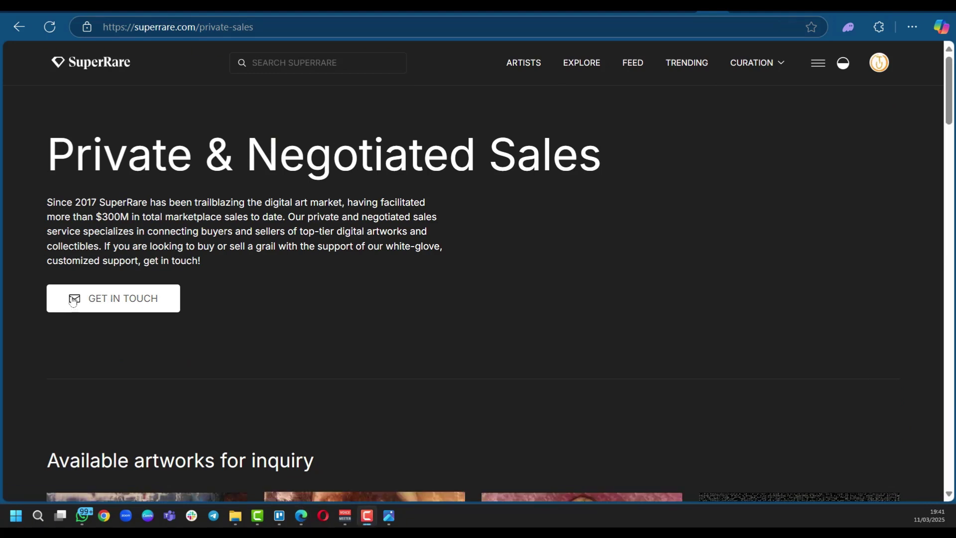
pyautogui.scroll(-10, 183, 273)
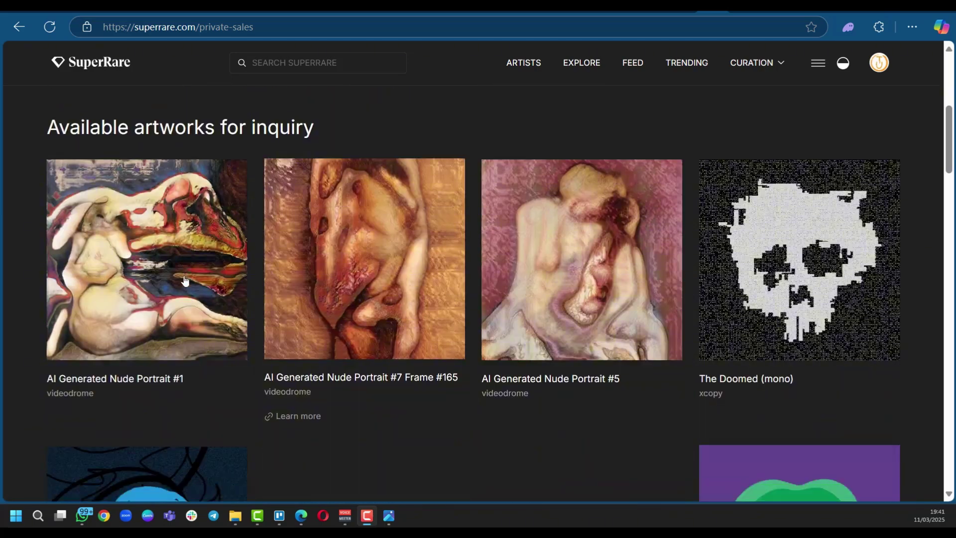
pyautogui.scroll(5, 585, 331)
pyautogui.scroll(4, 585, 332)
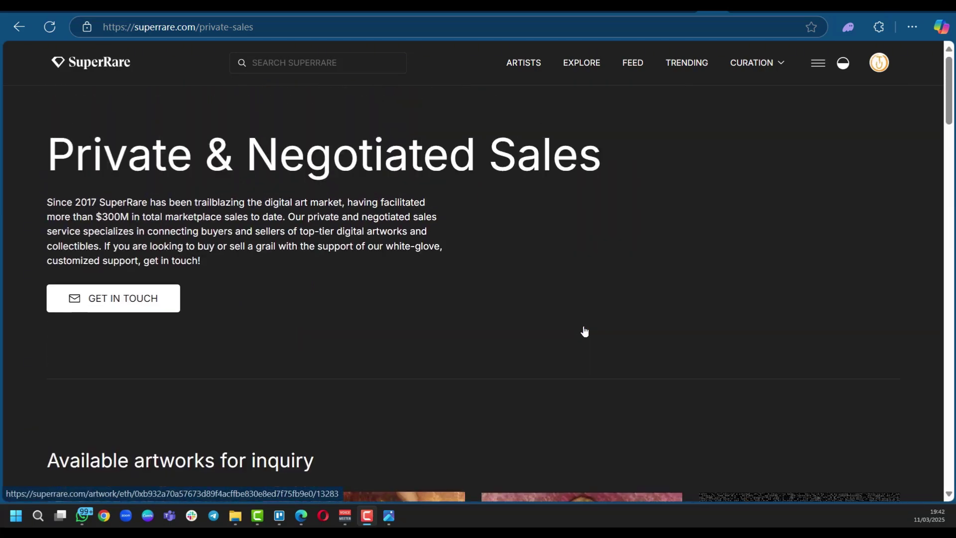
pyautogui.scroll(-3, 575, 321)
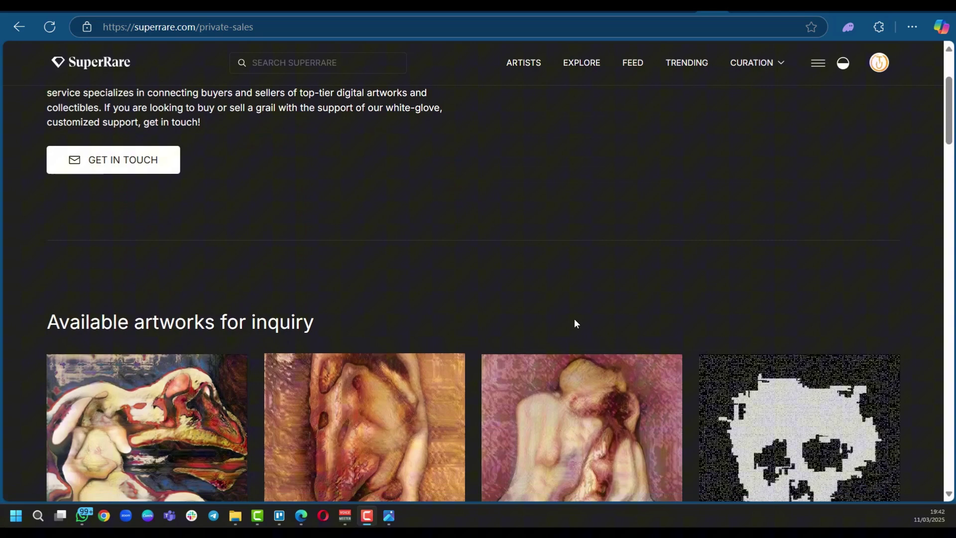
pyautogui.scroll(3, 575, 321)
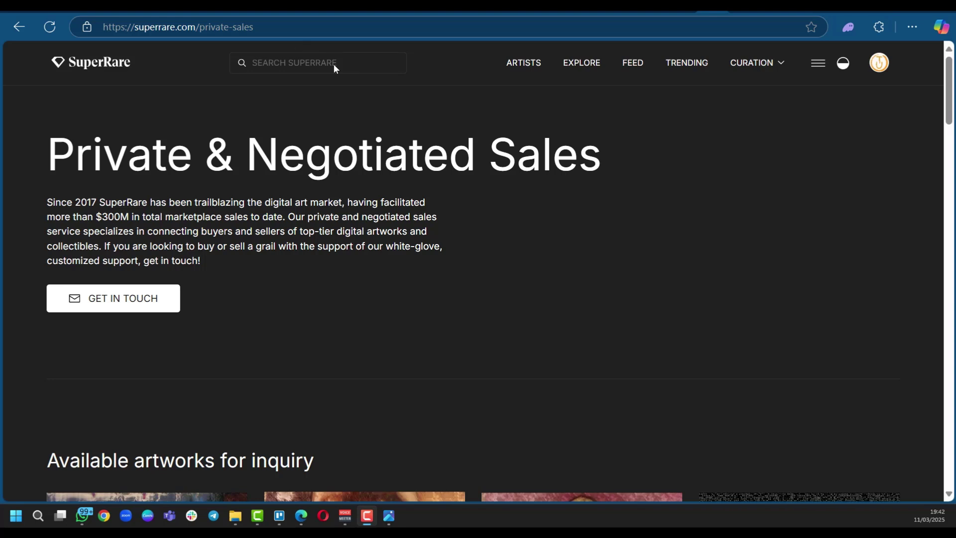
# Change the URL from private-sales to create to load SuperRare's Create page.
pyautogui.click(271, 26)
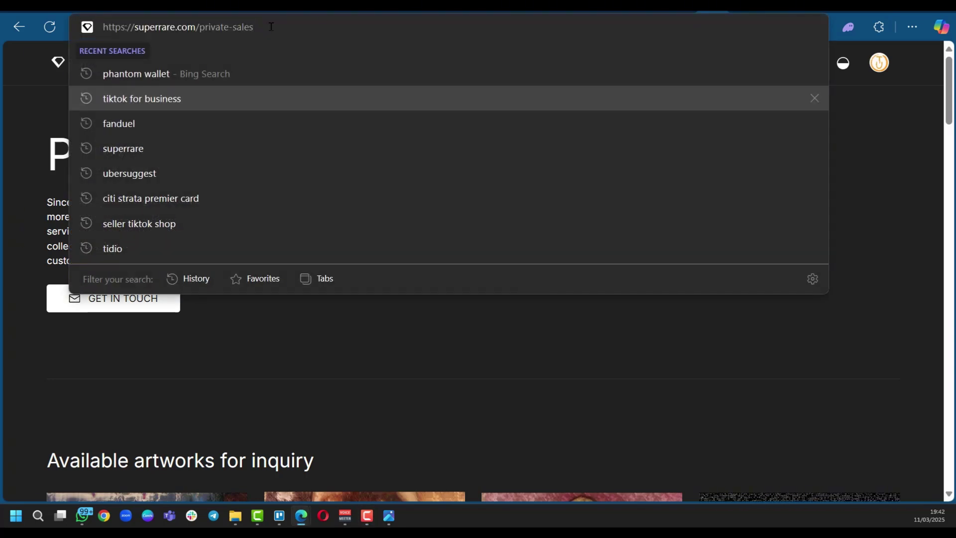
pyautogui.moveTo(271, 26); pyautogui.dragTo(199, 26)
pyautogui.write('create')
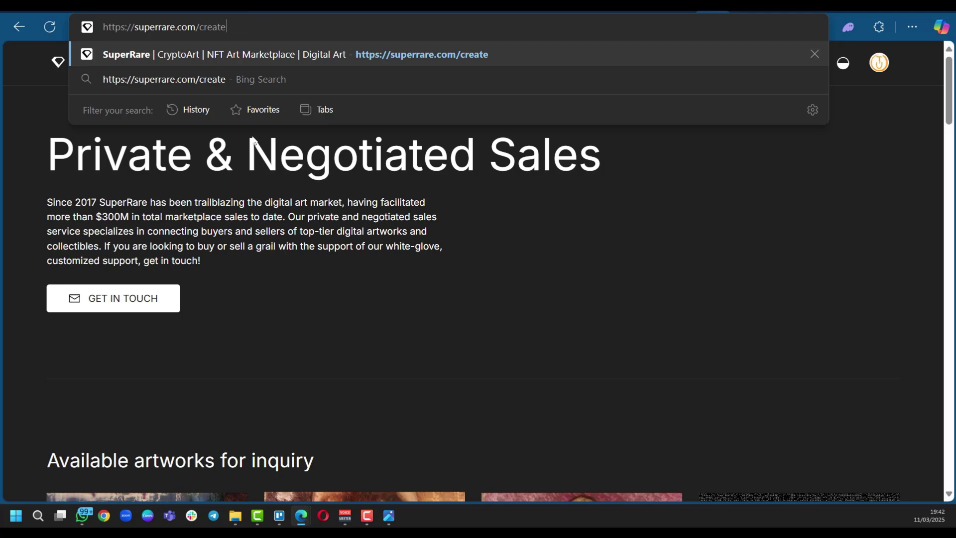
pyautogui.press('Return')
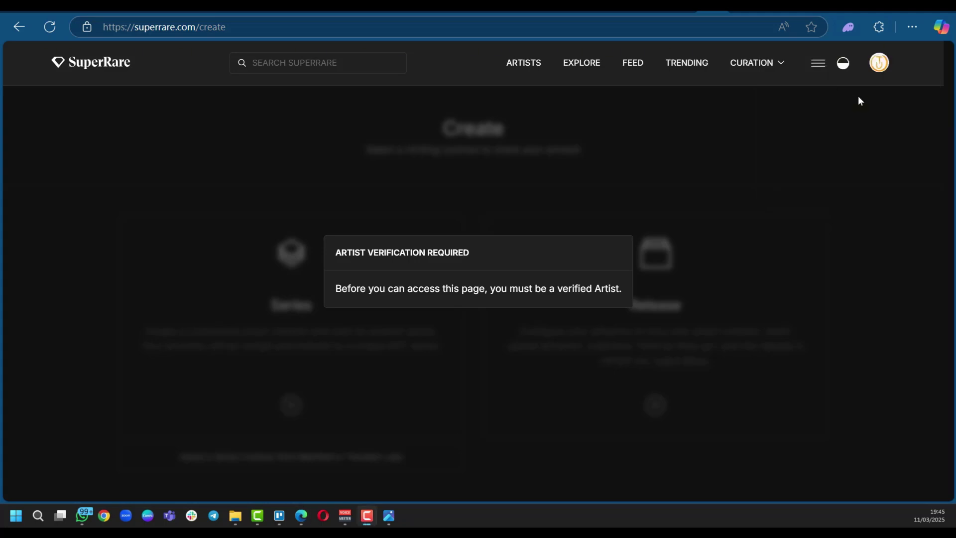
# Go from the account menu to your profile and open its Edit Profile form.
pyautogui.click(878, 64)
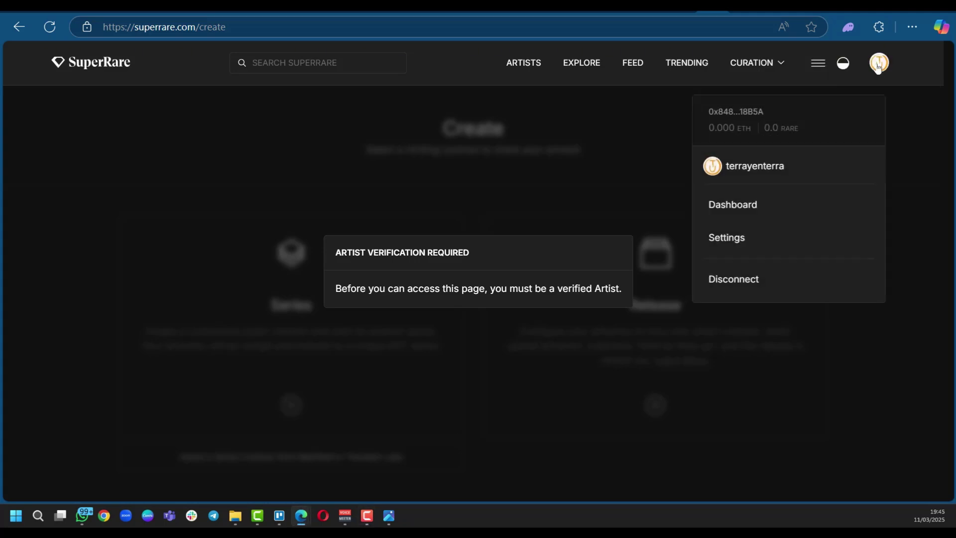
pyautogui.click(740, 164)
pyautogui.click(172, 180)
# Review the profile image, email notification and web & social link sections of the form.
pyautogui.scroll(-10, 214, 204)
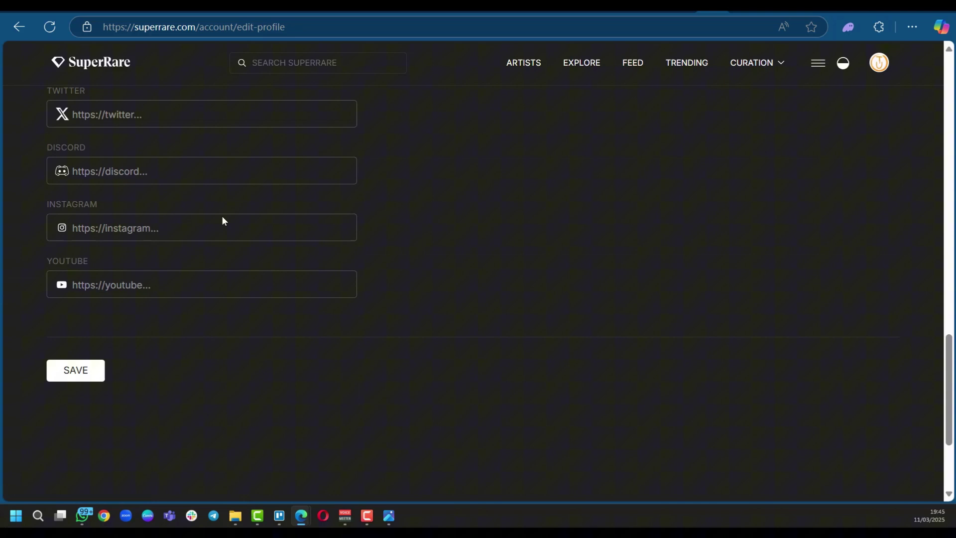
pyautogui.scroll(6, 218, 199)
pyautogui.scroll(-3, 128, 261)
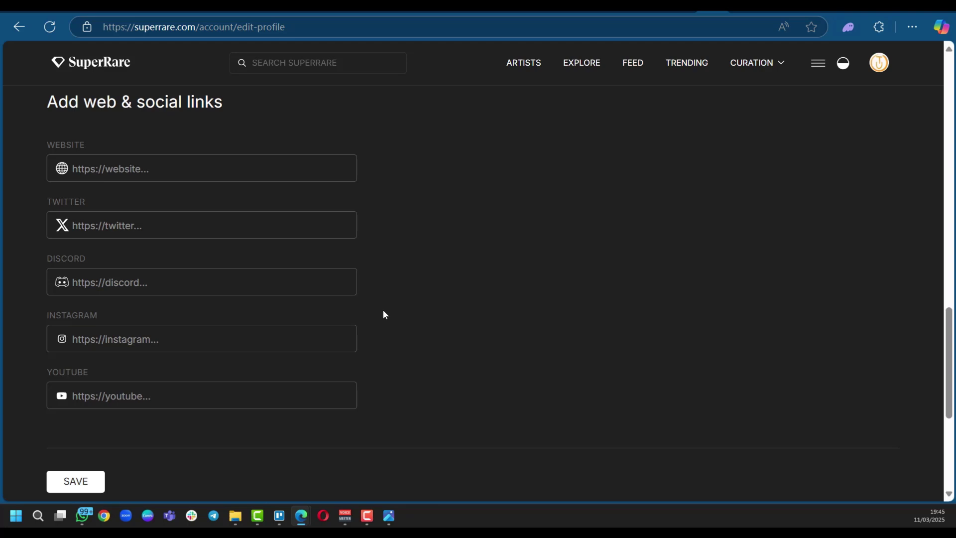
pyautogui.scroll(4, 664, 240)
pyautogui.scroll(-5, 652, 253)
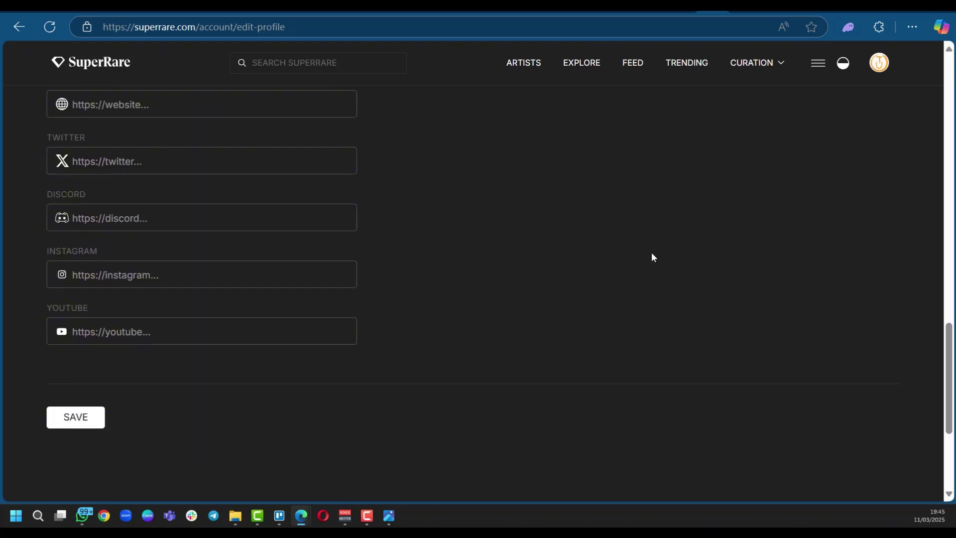
pyautogui.scroll(9, 651, 256)
pyautogui.scroll(-8, 634, 262)
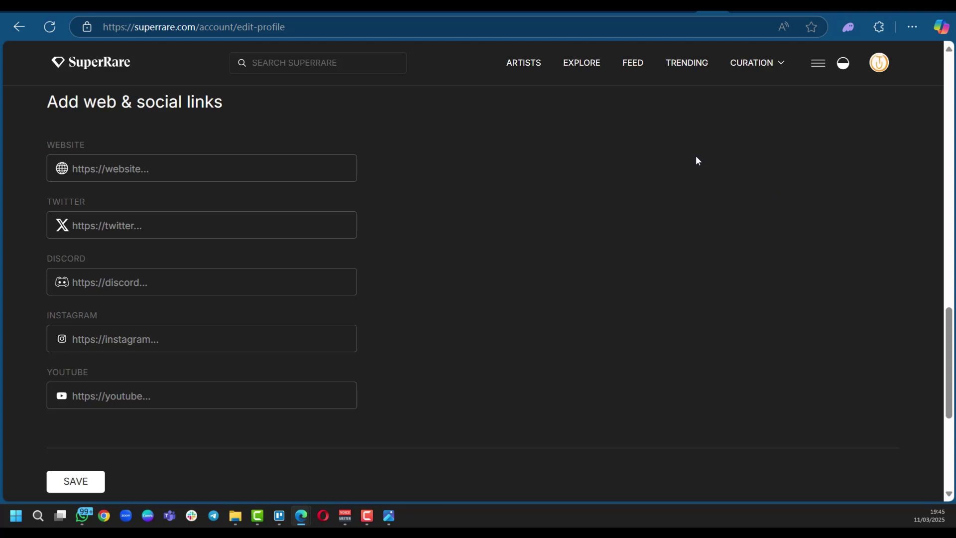
pyautogui.scroll(3, 668, 262)
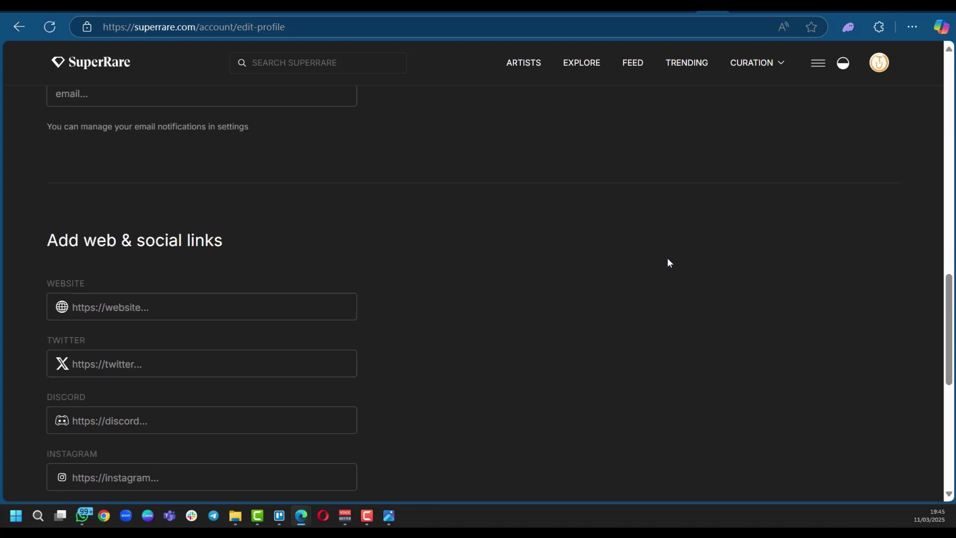
pyautogui.scroll(7, 669, 262)
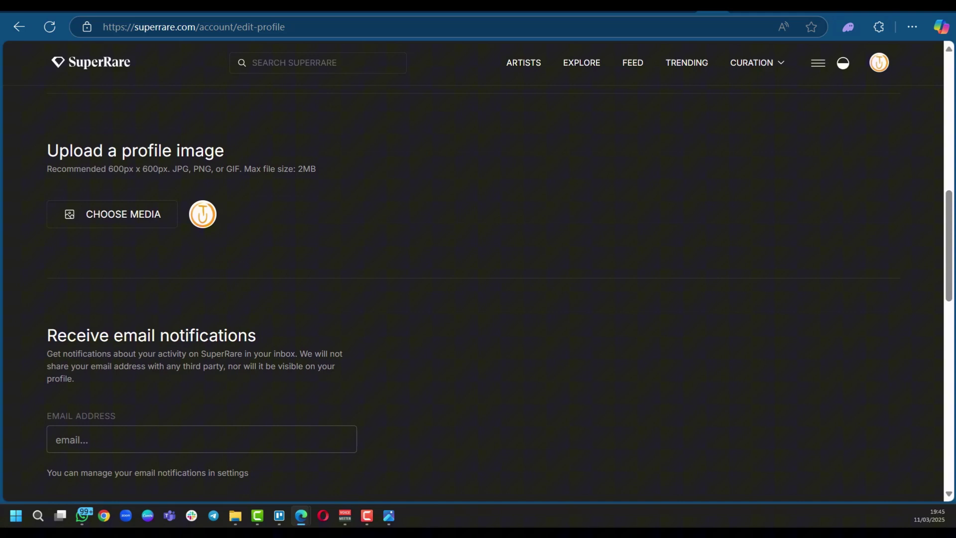
pyautogui.scroll(6, 522, 215)
pyautogui.scroll(-20, 527, 212)
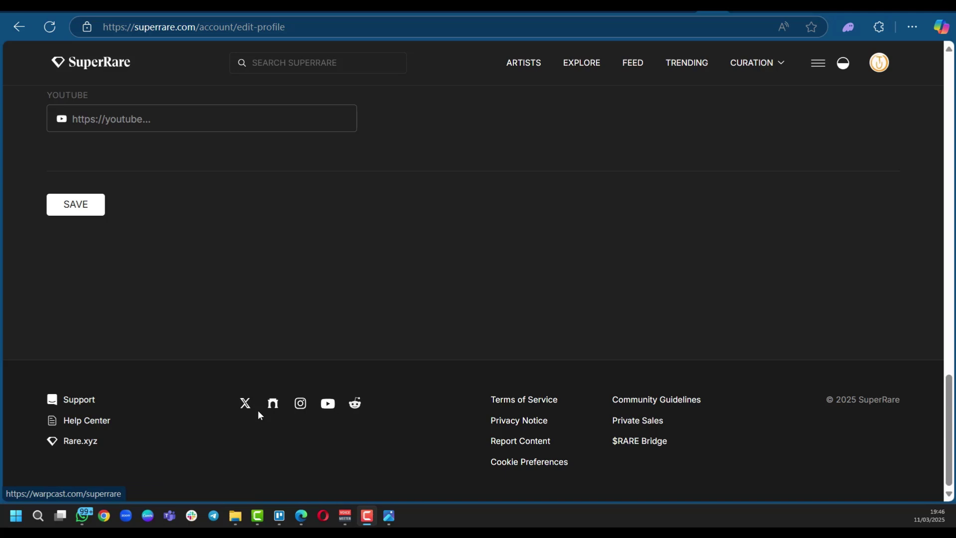
# Visit SuperRare's YouTube channel from the footer icon.
pyautogui.click(327, 405)
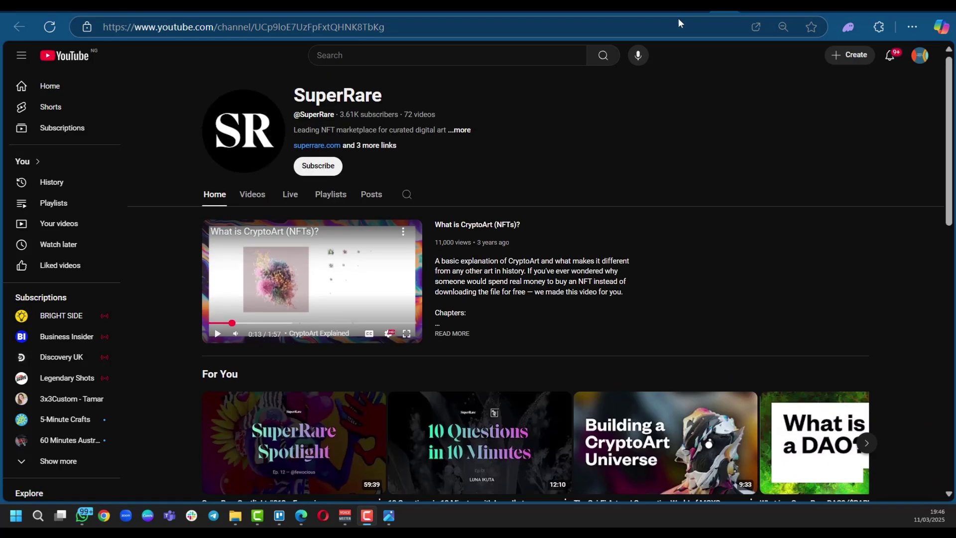
# Switch to SuperRare's X profile and browse its posts.
pyautogui.hotkey('alt', 'Tab')
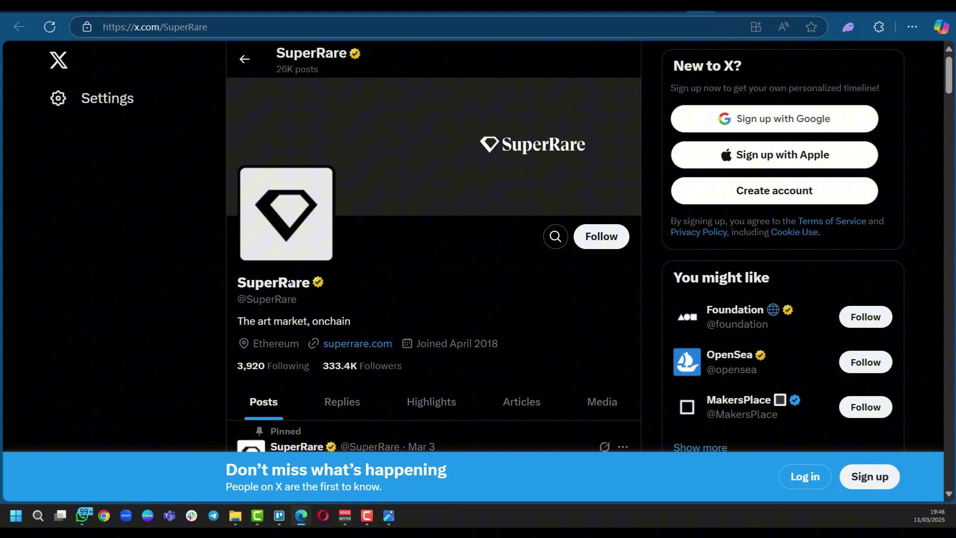
pyautogui.scroll(-4, 434, 331)
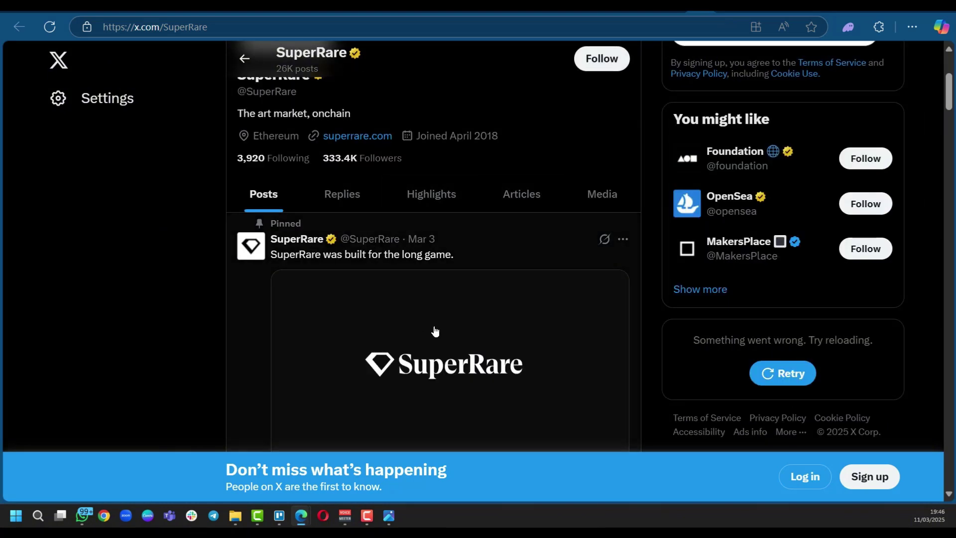
pyautogui.scroll(-5, 435, 331)
pyautogui.scroll(10, 435, 331)
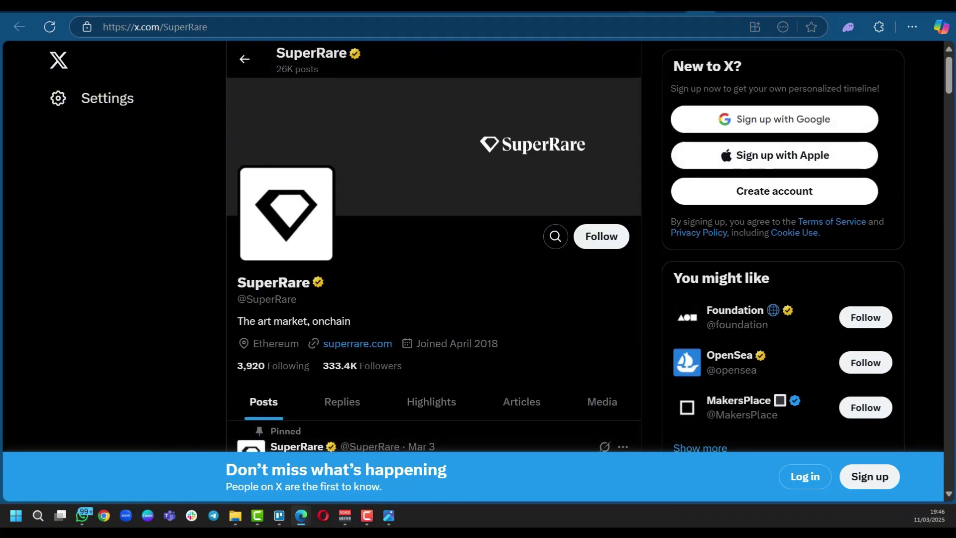
pyautogui.hotkey('ctrl', 'Tab')
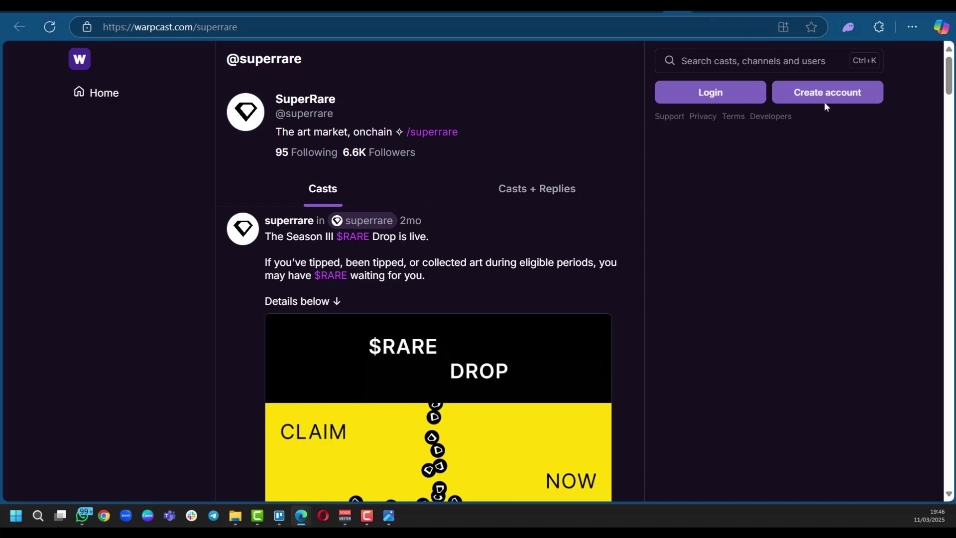
pyautogui.scroll(-8, 527, 324)
pyautogui.scroll(5, 529, 317)
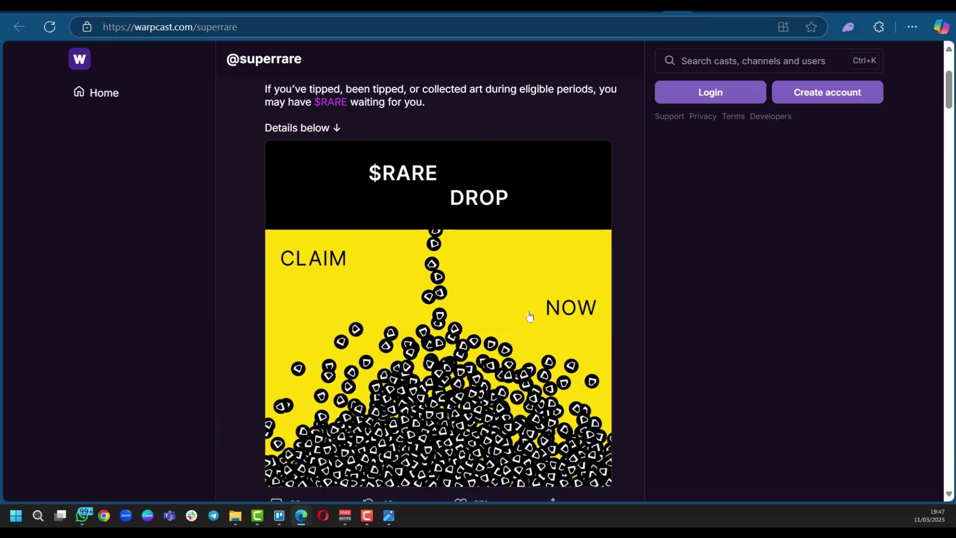
pyautogui.scroll(3, 530, 317)
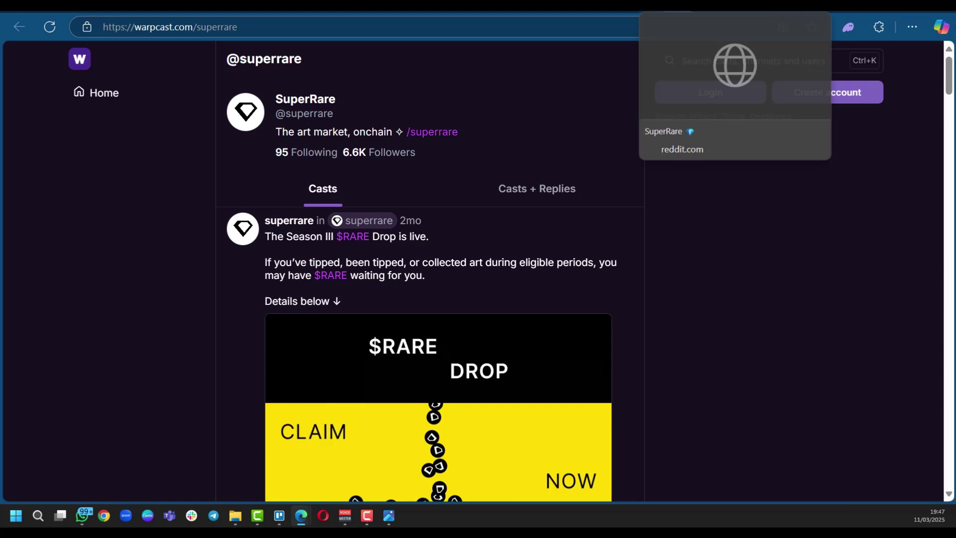
# Browse the r/SuperRare Reddit community page, then scroll back to its top.
pyautogui.hotkey('ctrl', 'Tab')
pyautogui.scroll(-1, 455, 237)
pyautogui.scroll(1, 458, 235)
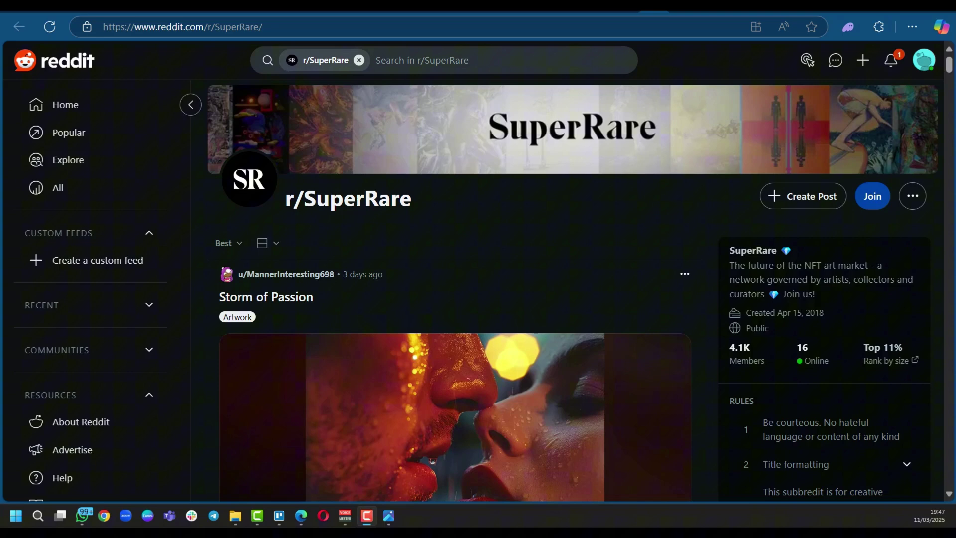
pyautogui.scroll(15, 450, 372)
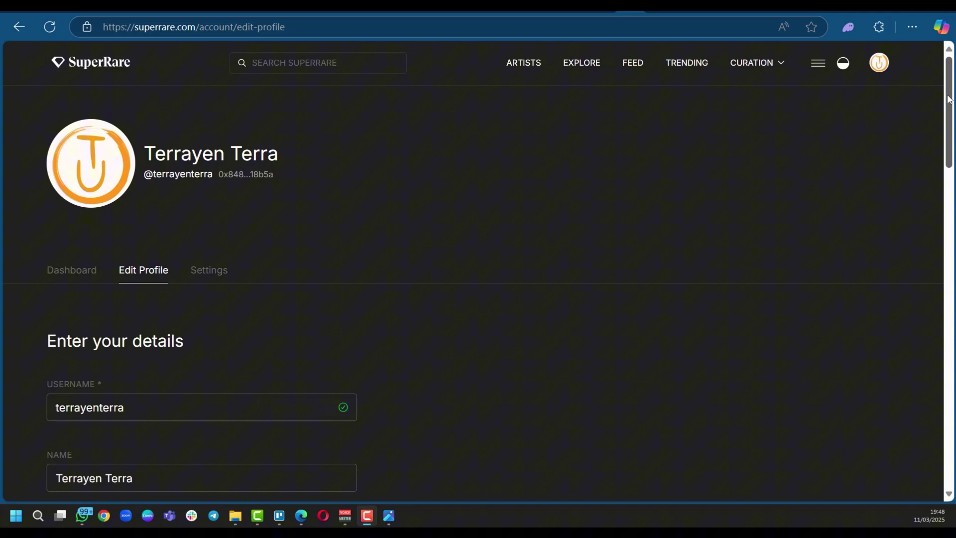
pyautogui.moveTo(952, 92); pyautogui.dragTo(953, 91)
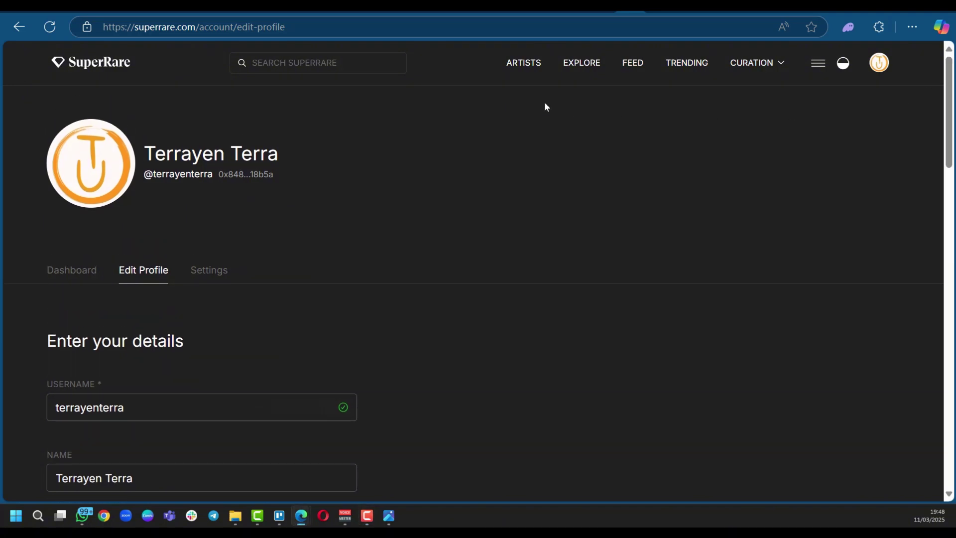